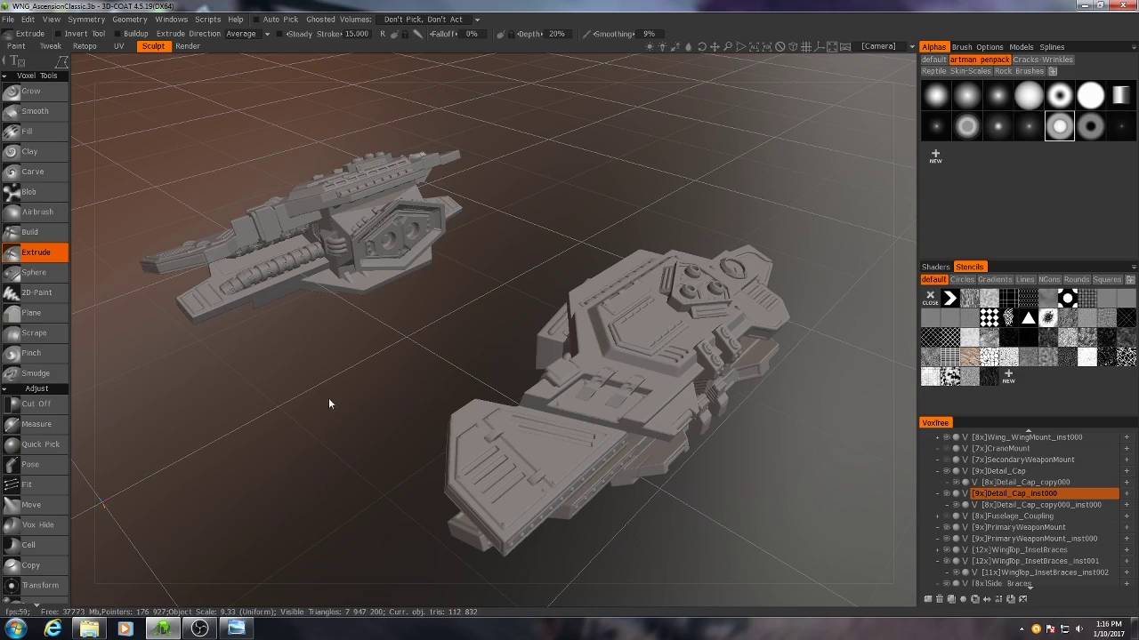
# Examine the detailed wing model and its mirrored counterpart from several angles.
pyautogui.moveTo(328, 400)
pyautogui.mouseDown()
pyautogui.moveTo(325, 425)
pyautogui.moveTo(343, 425)
pyautogui.moveTo(318, 420)
pyautogui.moveTo(371, 389)
pyautogui.moveTo(336, 412)
pyautogui.moveTo(349, 394)
pyautogui.mouseUp()
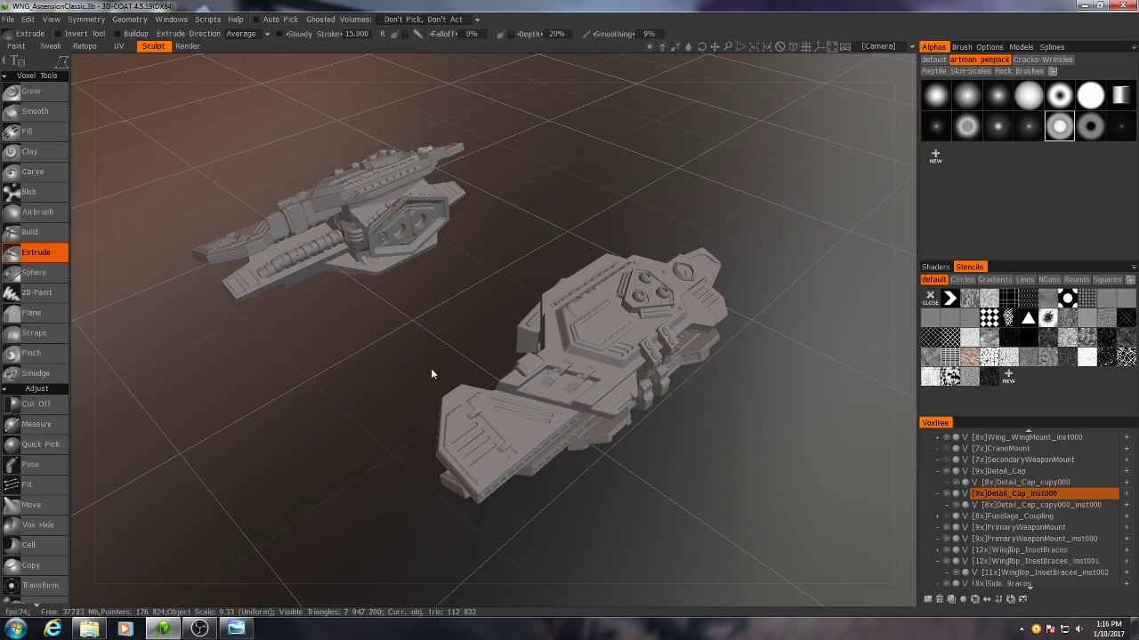
pyautogui.moveTo(450, 343); pyautogui.dragTo(409, 365)
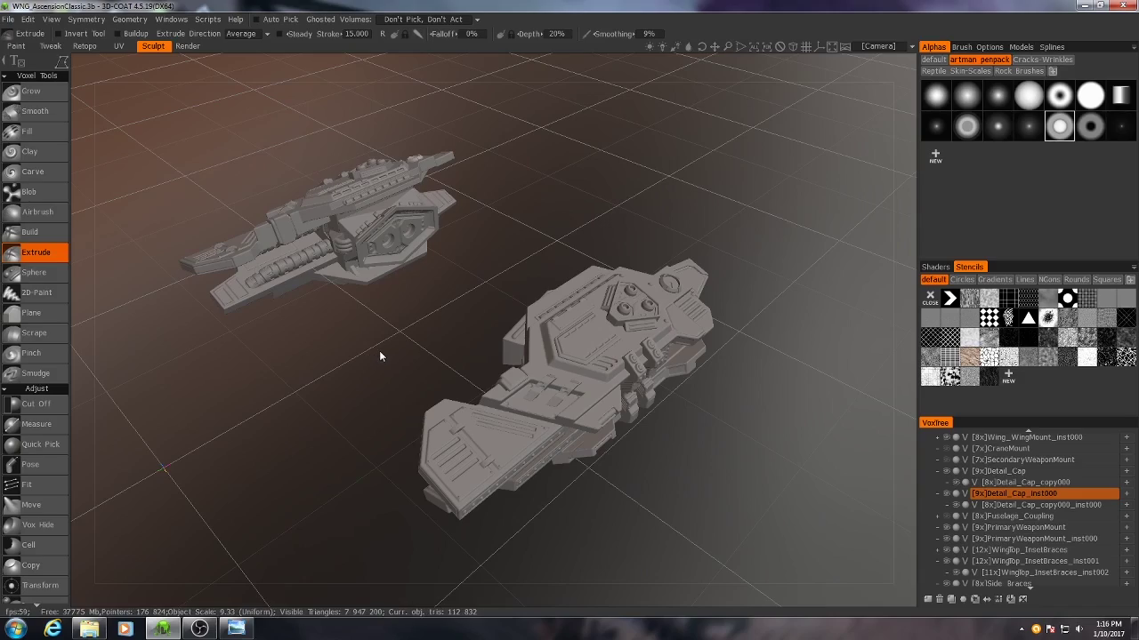
pyautogui.moveTo(383, 366); pyautogui.dragTo(401, 325)
pyautogui.scroll(2, 415, 353)
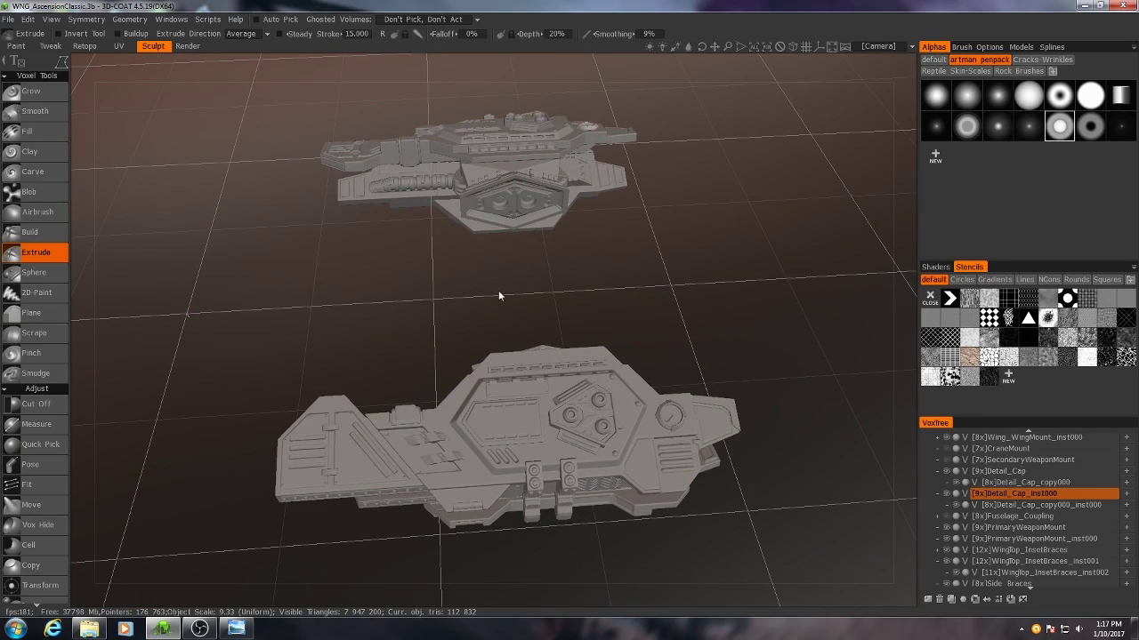
pyautogui.moveTo(494, 291); pyautogui.dragTo(497, 305)
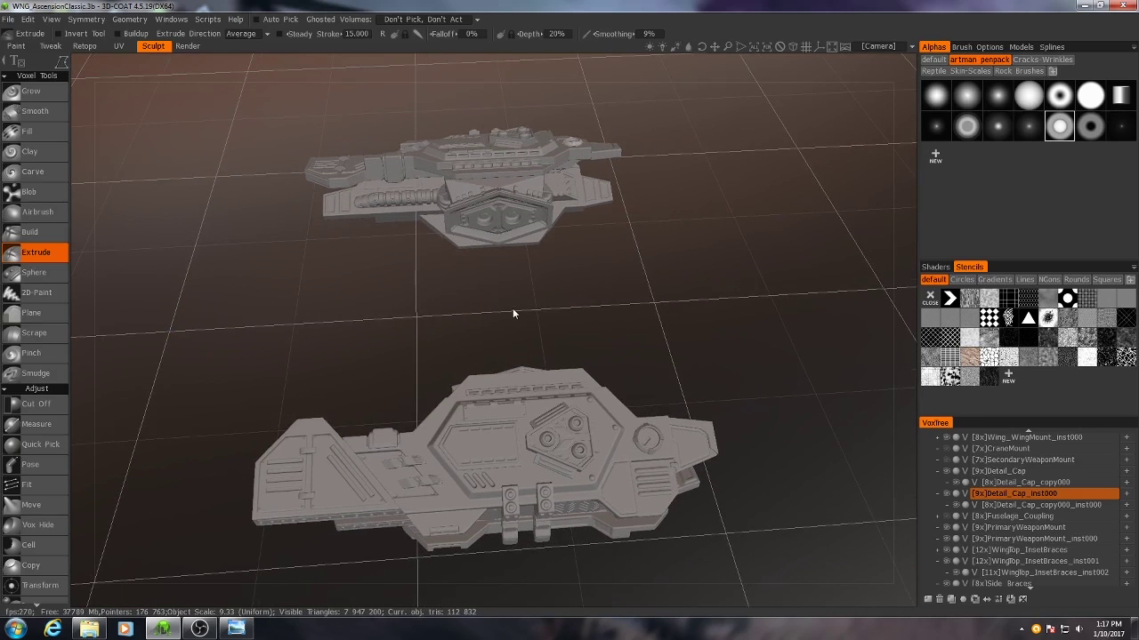
pyautogui.moveTo(400, 332); pyautogui.dragTo(486, 300)
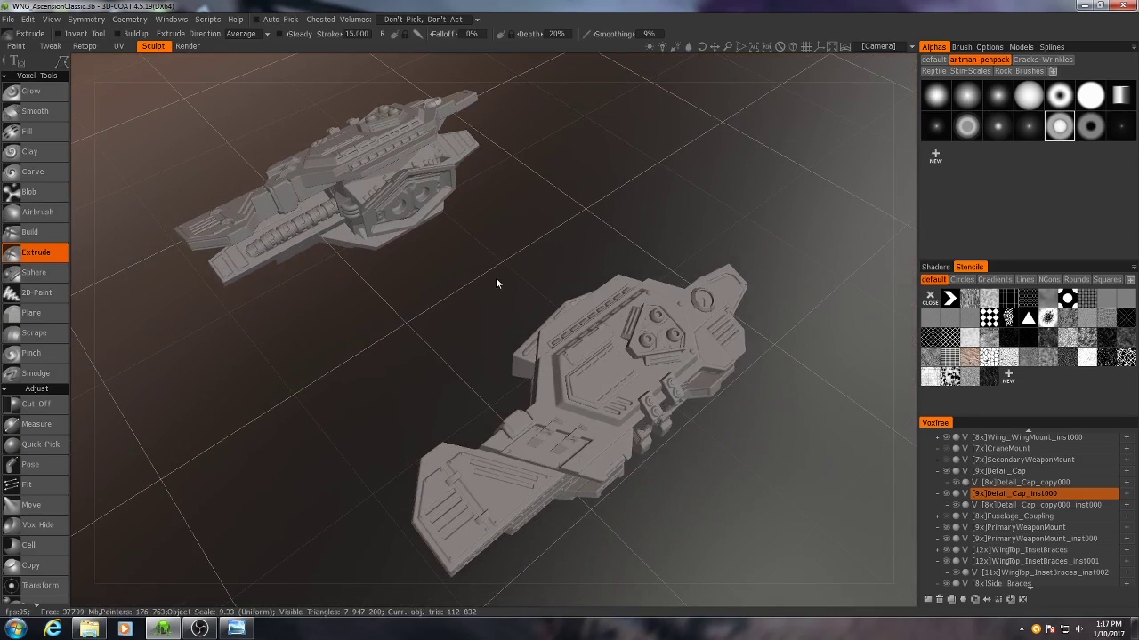
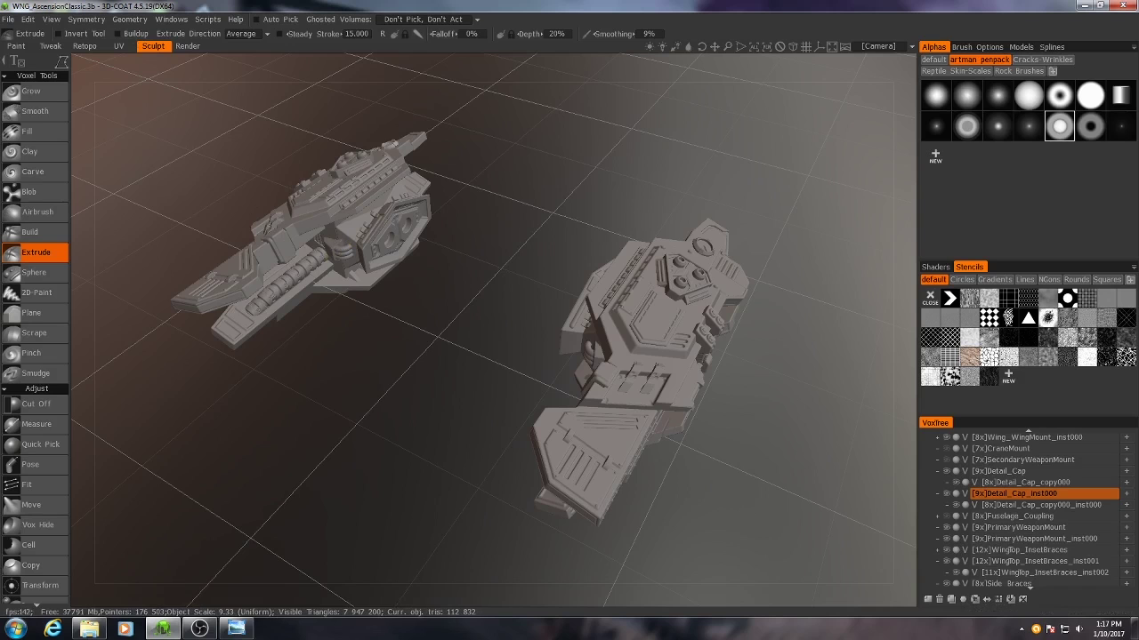
pyautogui.moveTo(604, 271); pyautogui.dragTo(593, 284, button='middle')
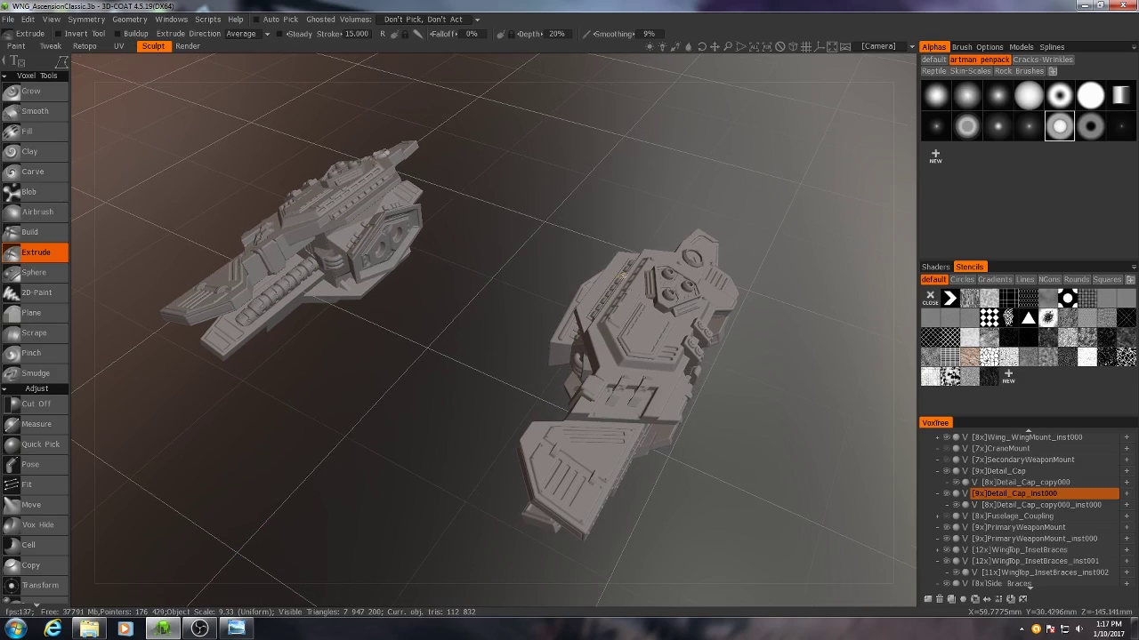
pyautogui.moveTo(497, 304)
pyautogui.mouseDown()
pyautogui.moveTo(494, 283)
pyautogui.moveTo(483, 288)
pyautogui.mouseUp()
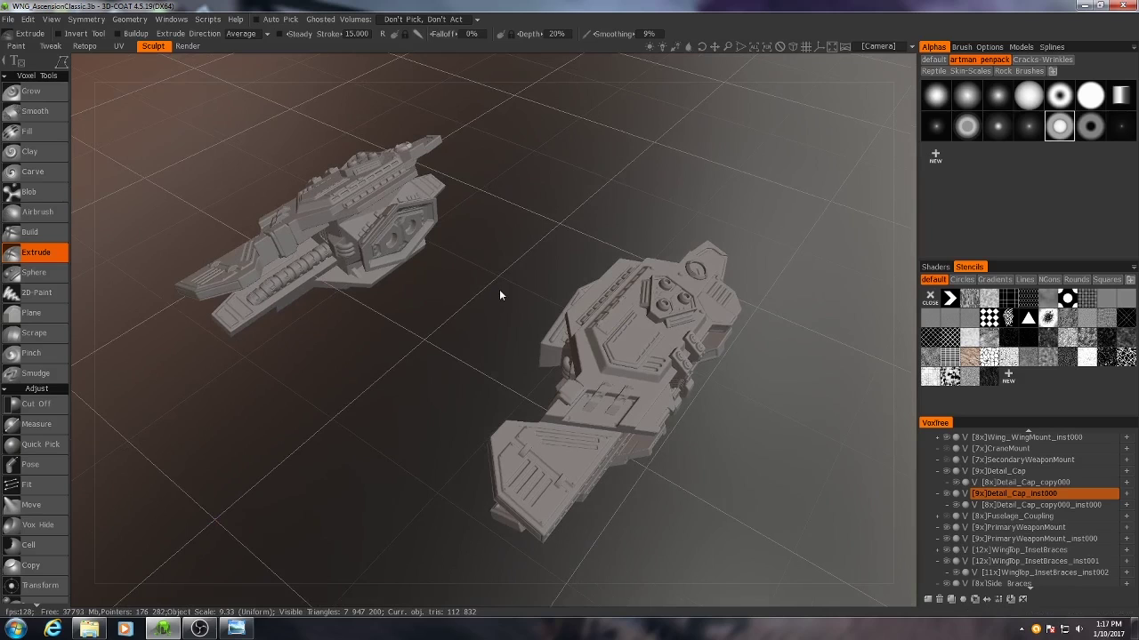
pyautogui.moveTo(525, 275); pyautogui.dragTo(498, 301)
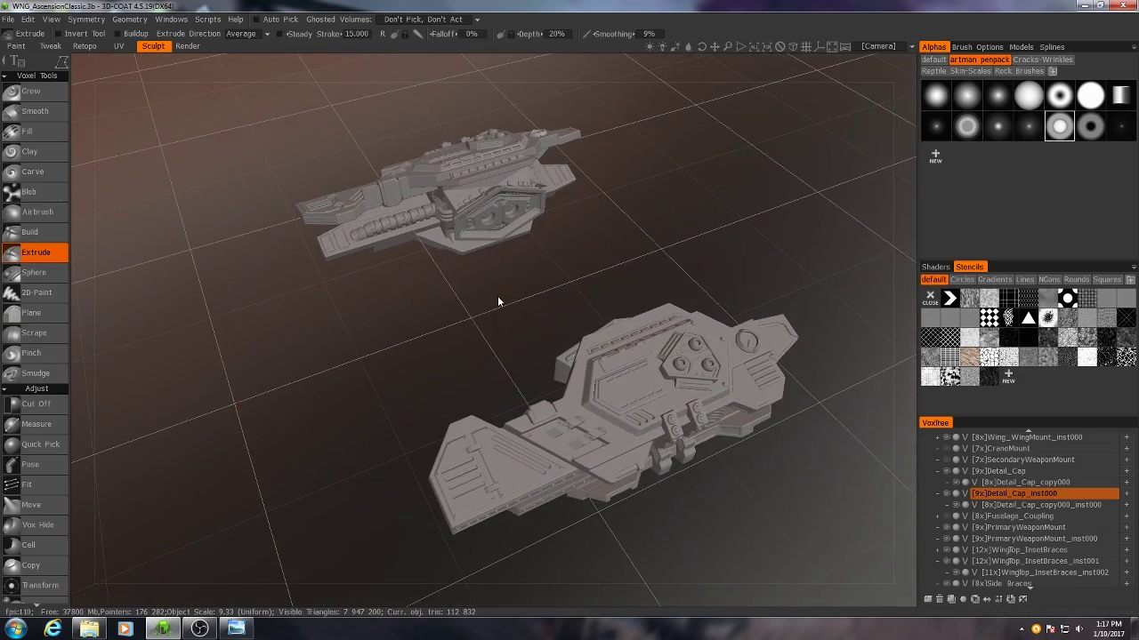
pyautogui.moveTo(435, 322); pyautogui.dragTo(460, 310)
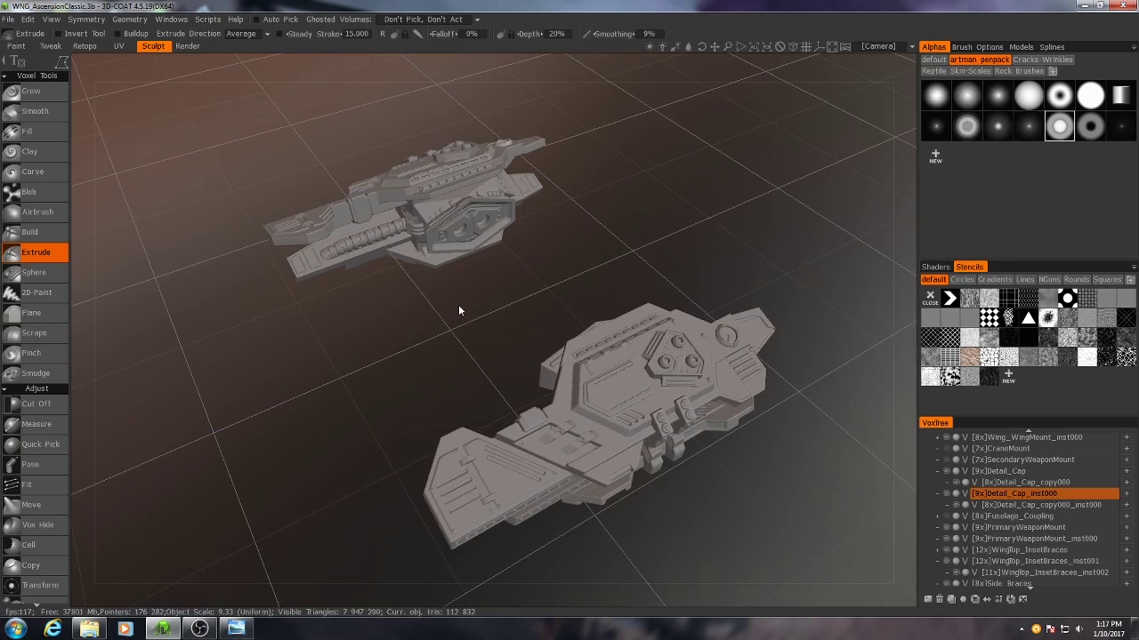
pyautogui.moveTo(389, 387); pyautogui.dragTo(401, 395)
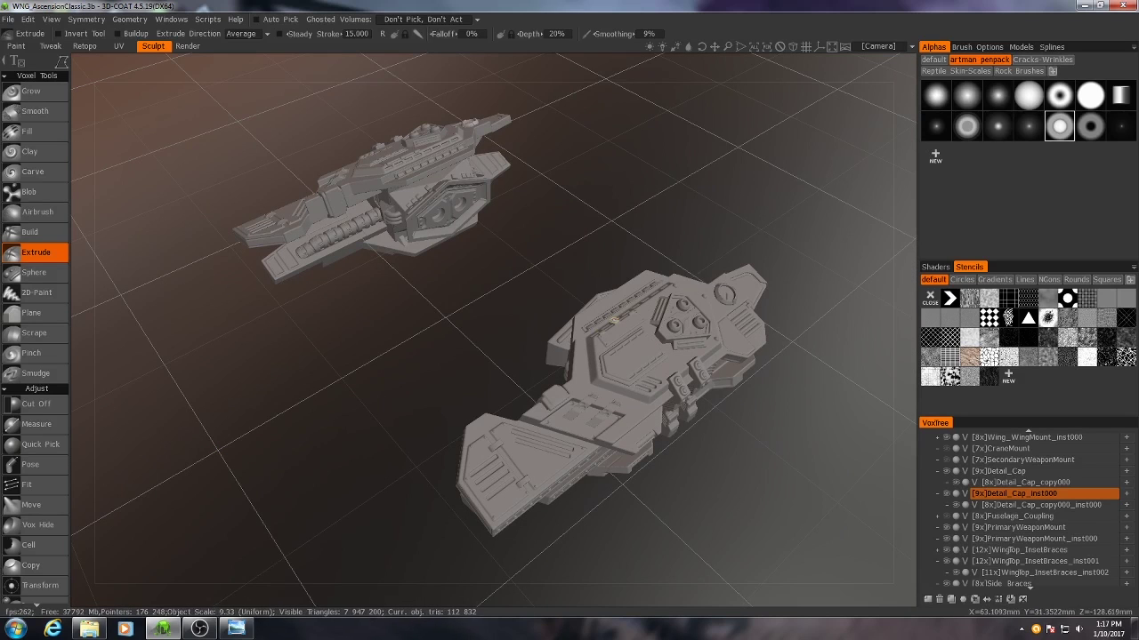
pyautogui.moveTo(596, 327); pyautogui.dragTo(503, 330, button='middle')
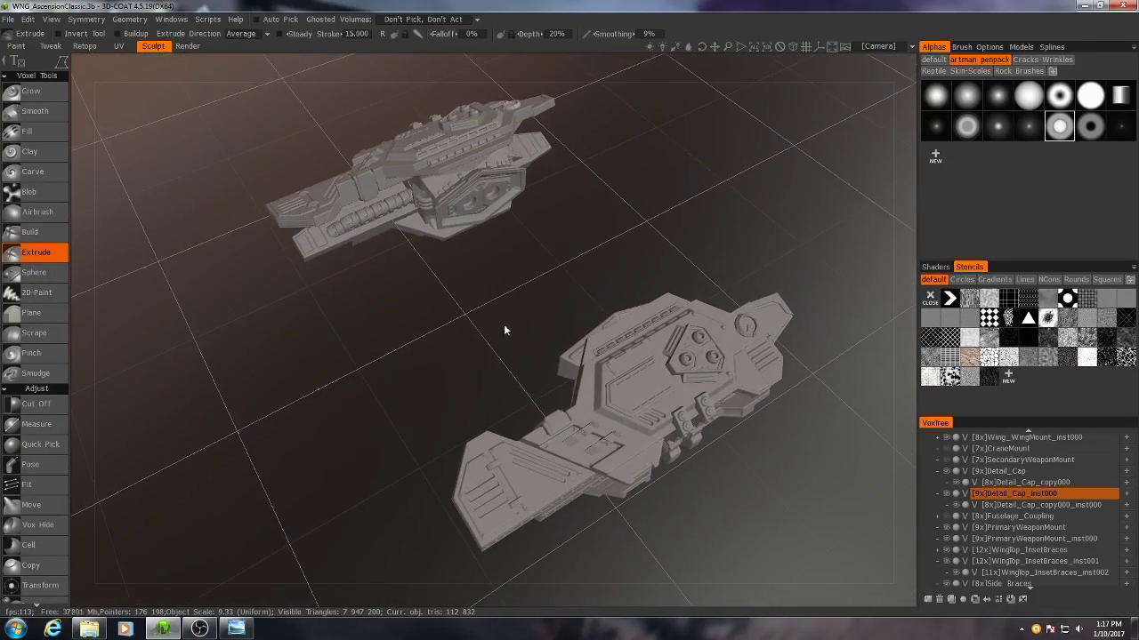
# Switch to Windows Photo Viewer and study the KnifeFighterRef.jpg reference sketch, then minimize it.
pyautogui.click(237, 630)
pyautogui.moveTo(646, 151); pyautogui.dragTo(719, 96)
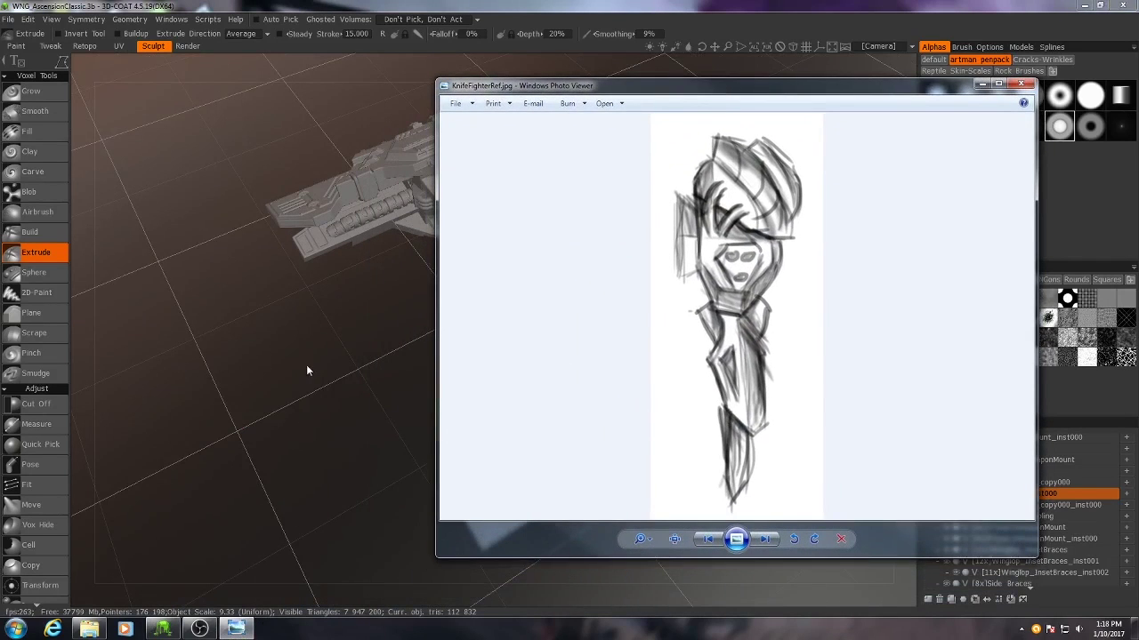
pyautogui.click(262, 333)
pyautogui.click(239, 628)
pyautogui.moveTo(703, 93); pyautogui.dragTo(737, 93)
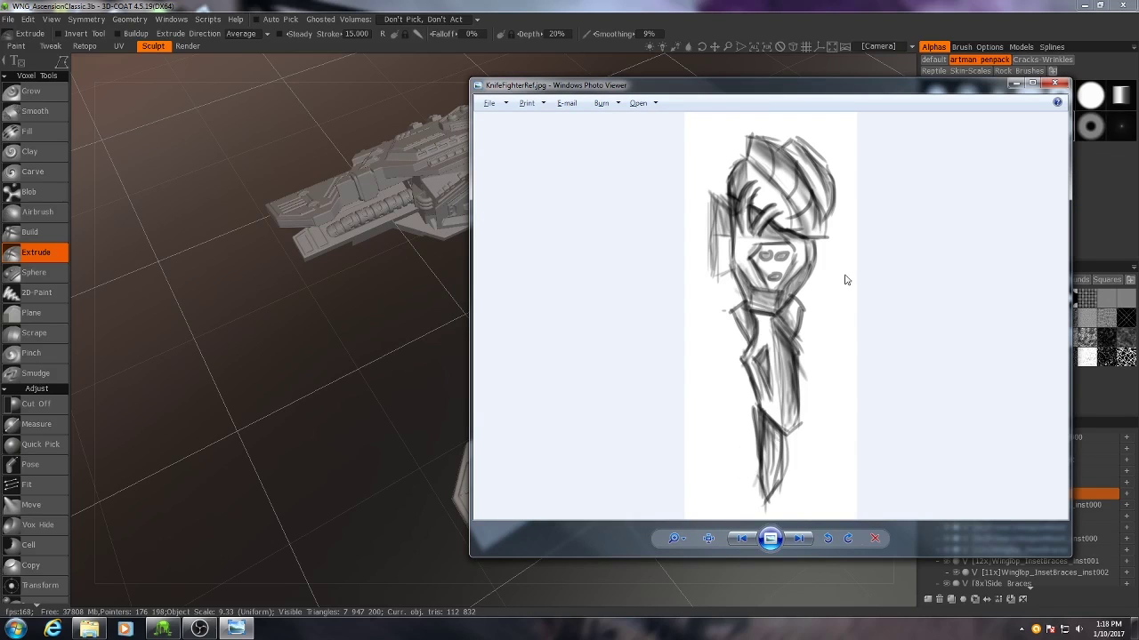
pyautogui.click(1014, 84)
# Inspect both wings from above and at an angle, and compare them with the KnifeFighterRef.jpg sketch.
pyautogui.moveTo(356, 356); pyautogui.dragTo(483, 416)
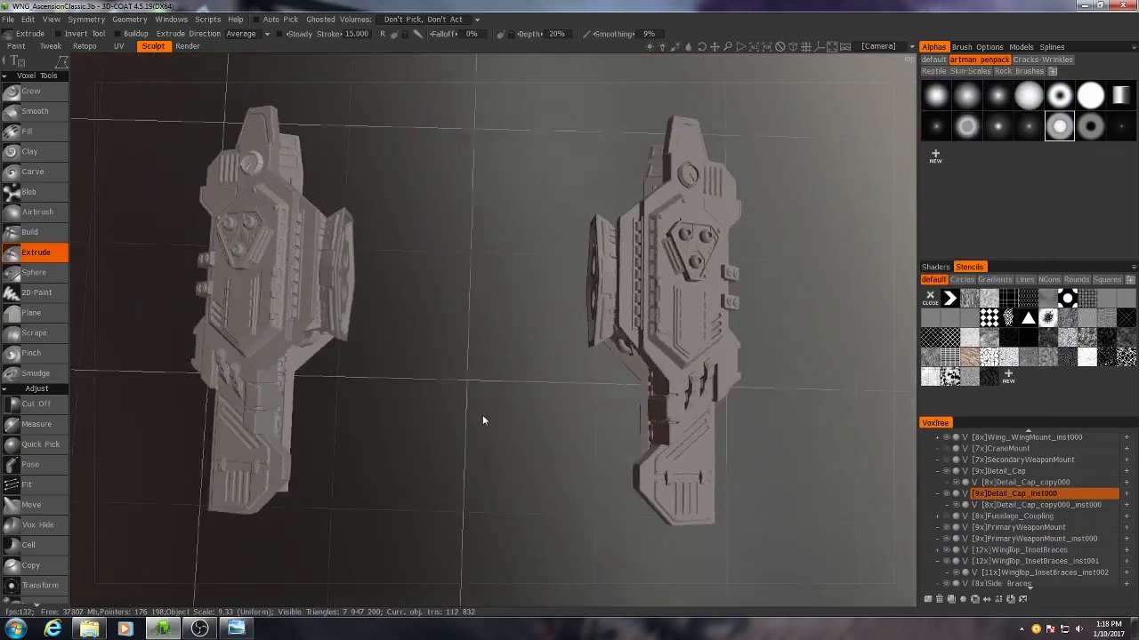
pyautogui.moveTo(483, 416); pyautogui.dragTo(467, 386, button='right')
pyautogui.moveTo(468, 386); pyautogui.dragTo(504, 412)
pyautogui.moveTo(652, 363); pyautogui.dragTo(638, 369, button='middle')
pyautogui.moveTo(638, 374); pyautogui.dragTo(338, 498)
pyautogui.scroll(1, 676, 356)
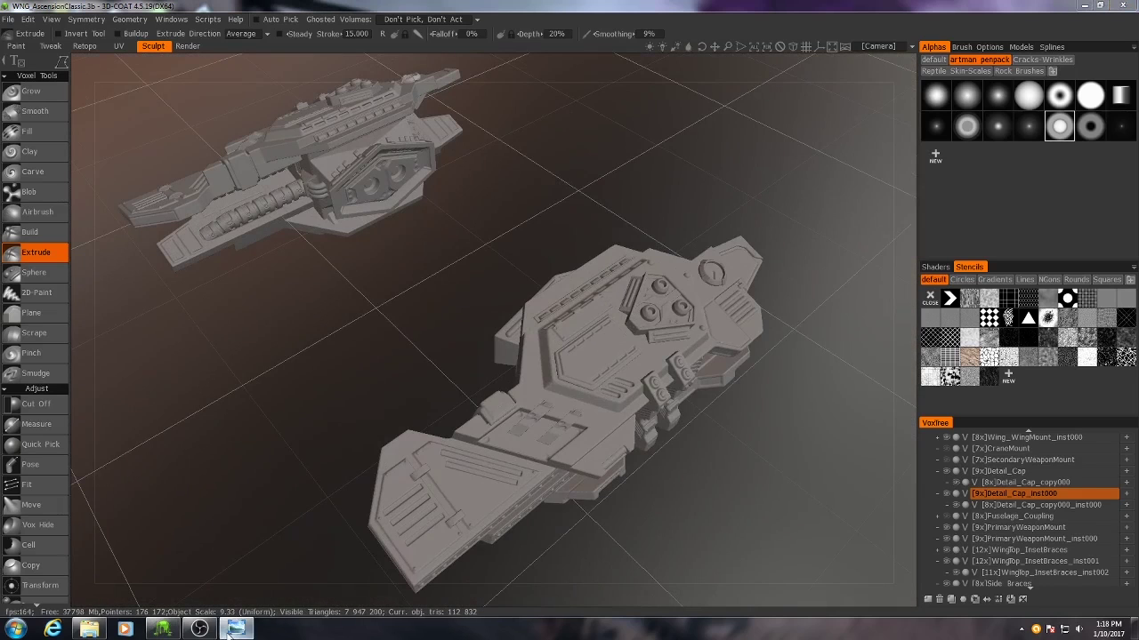
pyautogui.click(236, 629)
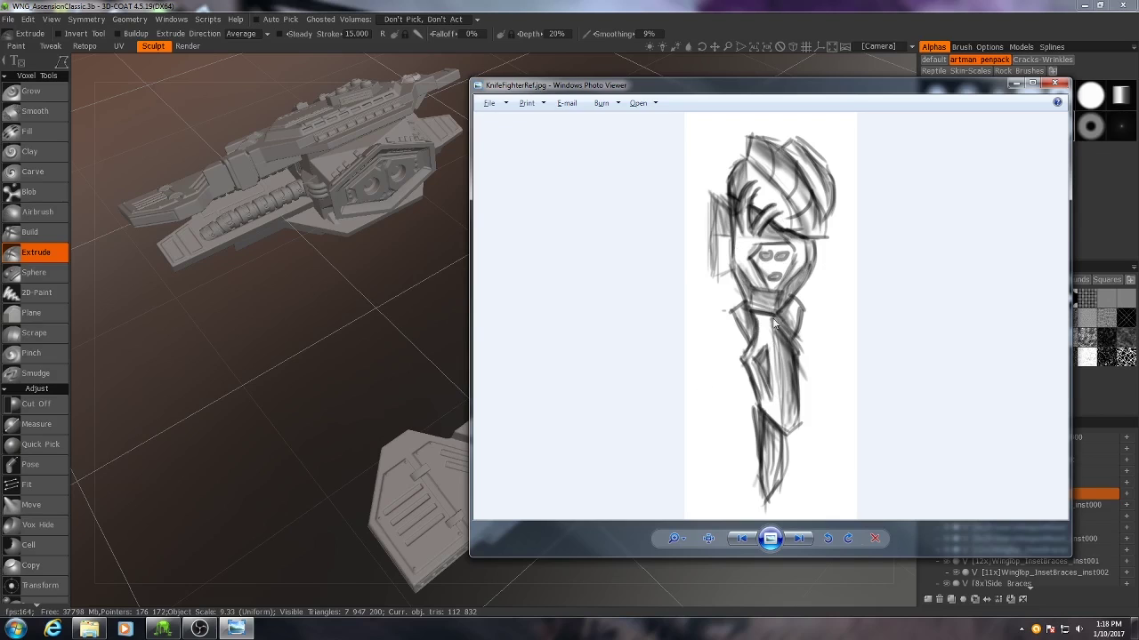
pyautogui.click(1015, 84)
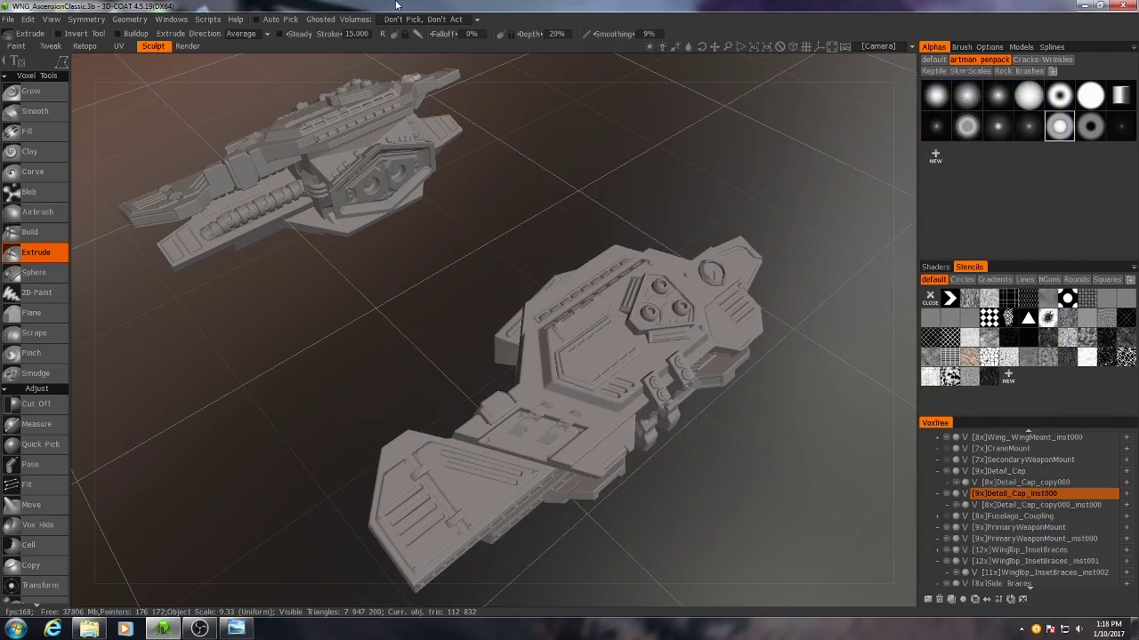
# Open the recent file Wing_Joint.3b.
pyautogui.click(8, 19)
pyautogui.moveTo(53, 61)
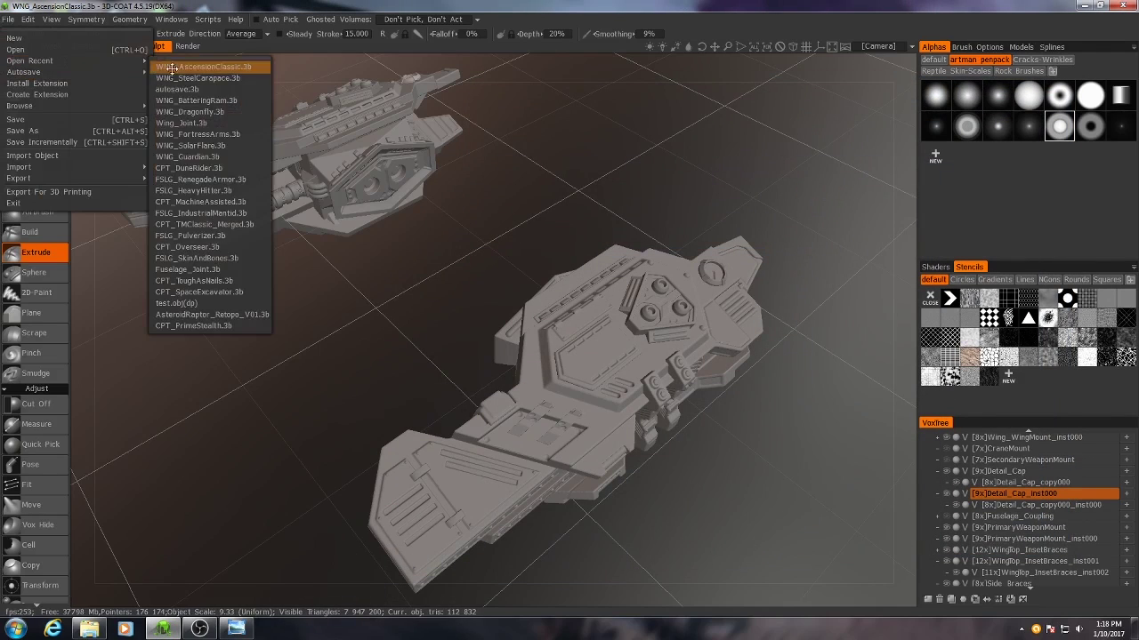
pyautogui.click(213, 127)
# Examine the mount and coupling parts, including a close look at the hexagonal mount with two round sockets.
pyautogui.moveTo(490, 337); pyautogui.dragTo(593, 327)
pyautogui.moveTo(592, 327); pyautogui.dragTo(605, 385, button='right')
pyautogui.moveTo(605, 385); pyautogui.dragTo(546, 353)
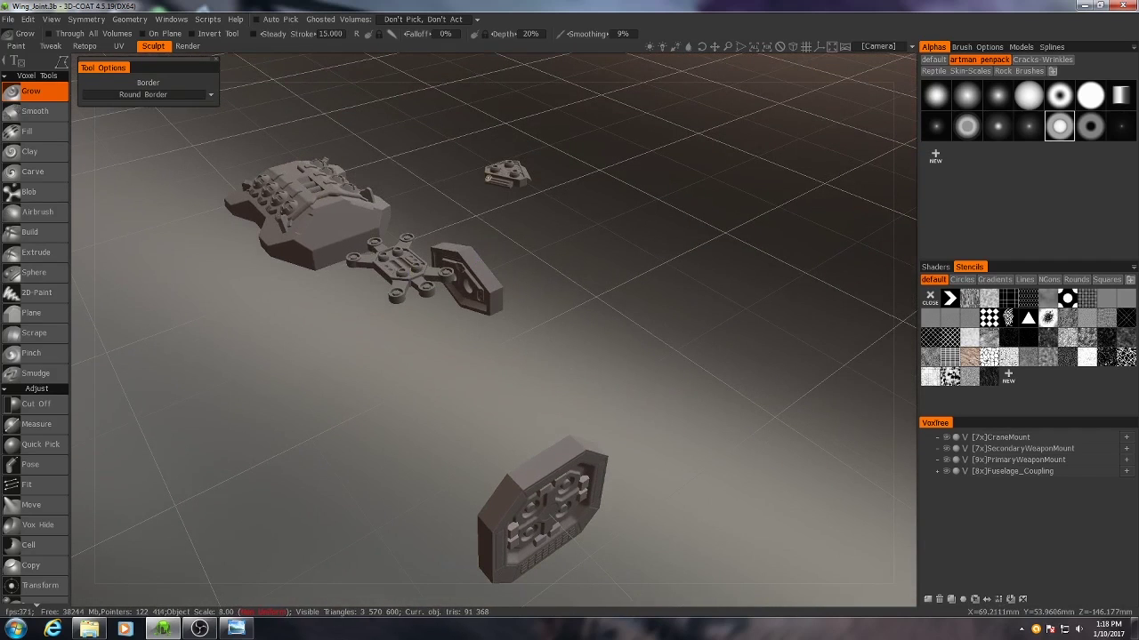
pyautogui.moveTo(570, 352); pyautogui.dragTo(512, 354)
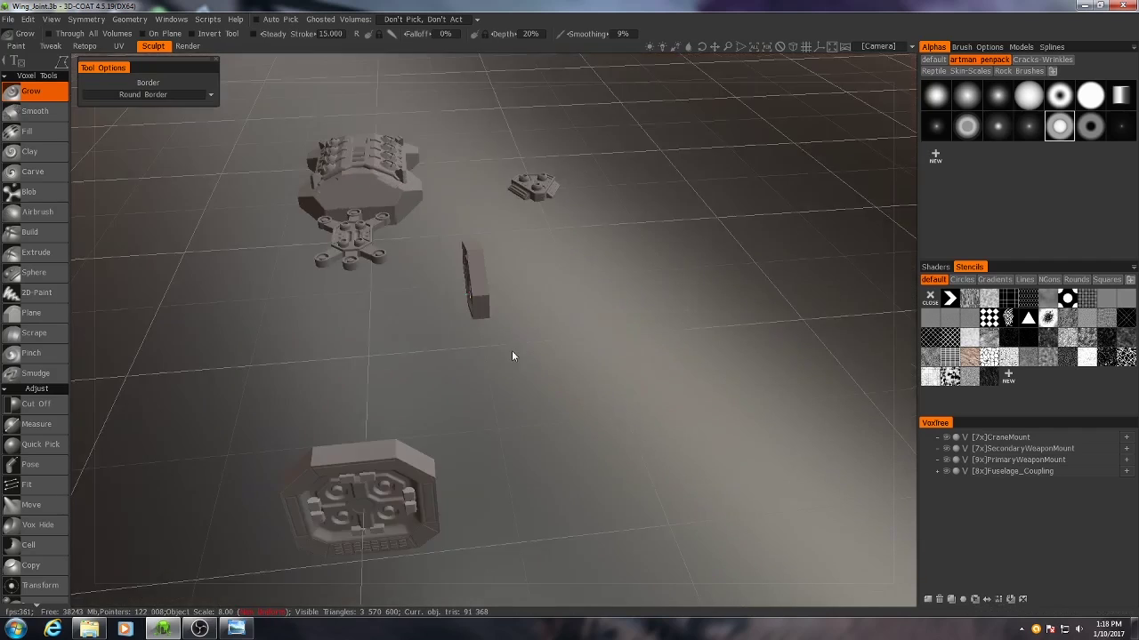
pyautogui.moveTo(512, 354); pyautogui.dragTo(522, 326, button='right')
pyautogui.moveTo(523, 326); pyautogui.dragTo(591, 395, button='middle')
pyautogui.moveTo(520, 274)
pyautogui.mouseDown()
pyautogui.moveTo(545, 311)
pyautogui.moveTo(567, 292)
pyautogui.mouseUp()
pyautogui.moveTo(568, 293); pyautogui.dragTo(578, 374, button='right')
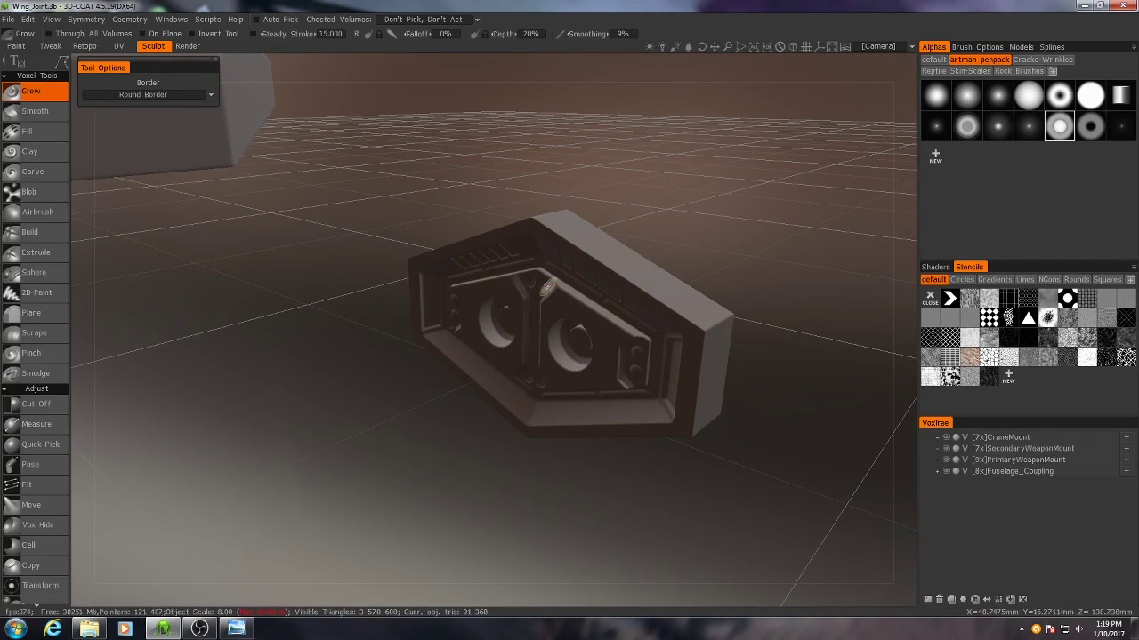
pyautogui.keyDown('alt'); pyautogui.moveTo(592, 346); pyautogui.dragTo(584, 332); pyautogui.keyUp('alt')
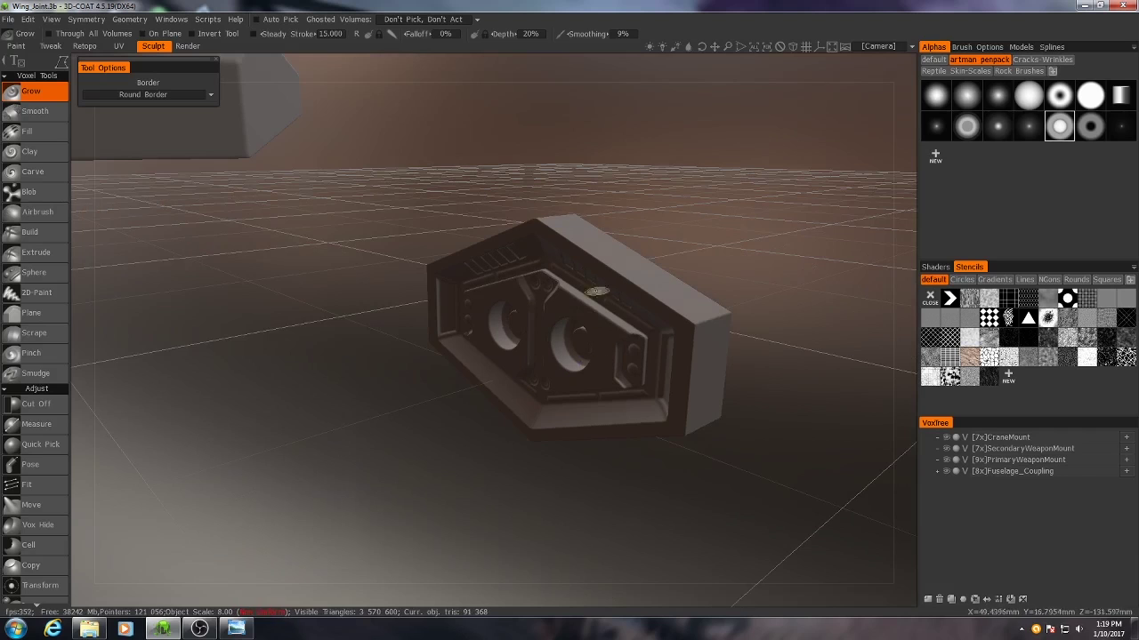
pyautogui.moveTo(579, 305); pyautogui.dragTo(617, 364, button='right')
pyautogui.keyDown('alt'); pyautogui.moveTo(617, 364); pyautogui.dragTo(578, 386); pyautogui.keyUp('alt')
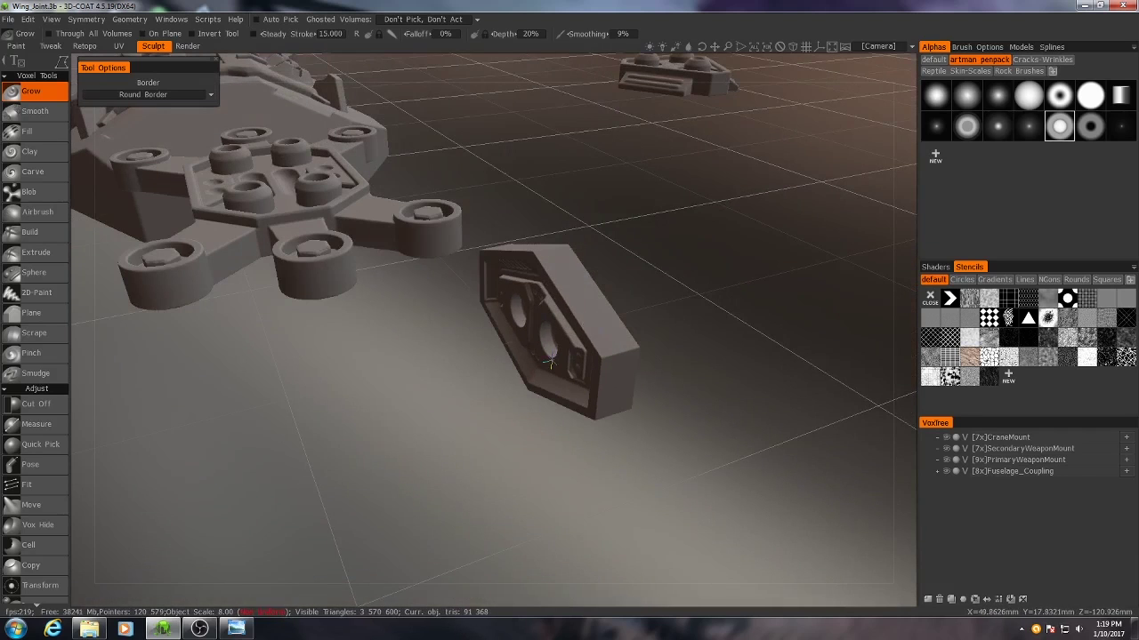
pyautogui.keyDown('alt'); pyautogui.moveTo(562, 302); pyautogui.dragTo(516, 302); pyautogui.keyUp('alt')
# Show the Fuselage_Wing_Mount volume and examine how it fits in among the other joint parts.
pyautogui.scroll(3, 955, 480)
pyautogui.click(946, 447)
pyautogui.keyDown('alt'); pyautogui.moveTo(544, 356); pyautogui.dragTo(612, 534); pyautogui.keyUp('alt')
pyautogui.moveTo(612, 533); pyautogui.dragTo(476, 465, button='right')
pyautogui.keyDown('alt'); pyautogui.moveTo(476, 464); pyautogui.dragTo(478, 442); pyautogui.keyUp('alt')
pyautogui.moveTo(479, 442); pyautogui.dragTo(494, 290, button='right')
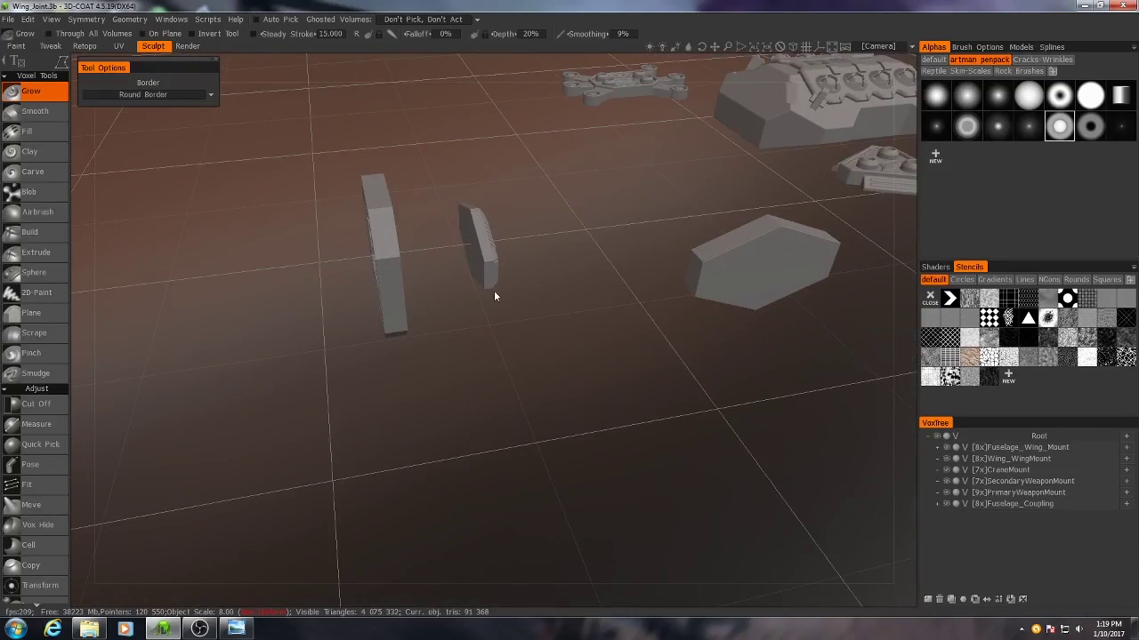
pyautogui.keyDown('alt'); pyautogui.moveTo(577, 330); pyautogui.dragTo(418, 427); pyautogui.keyUp('alt')
pyautogui.moveTo(418, 427); pyautogui.dragTo(473, 330, button='right')
pyautogui.keyDown('alt'); pyautogui.moveTo(473, 330); pyautogui.dragTo(471, 306); pyautogui.keyUp('alt')
pyautogui.keyDown('alt'); pyautogui.moveTo(556, 298); pyautogui.dragTo(539, 372); pyautogui.keyUp('alt')
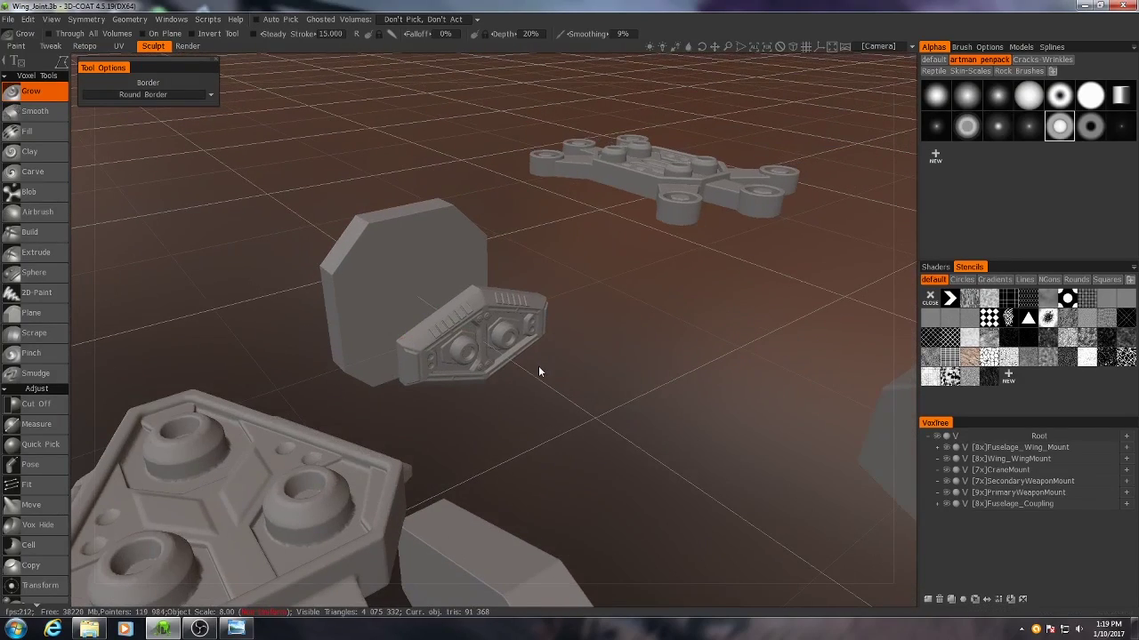
pyautogui.scroll(-3, 531, 351)
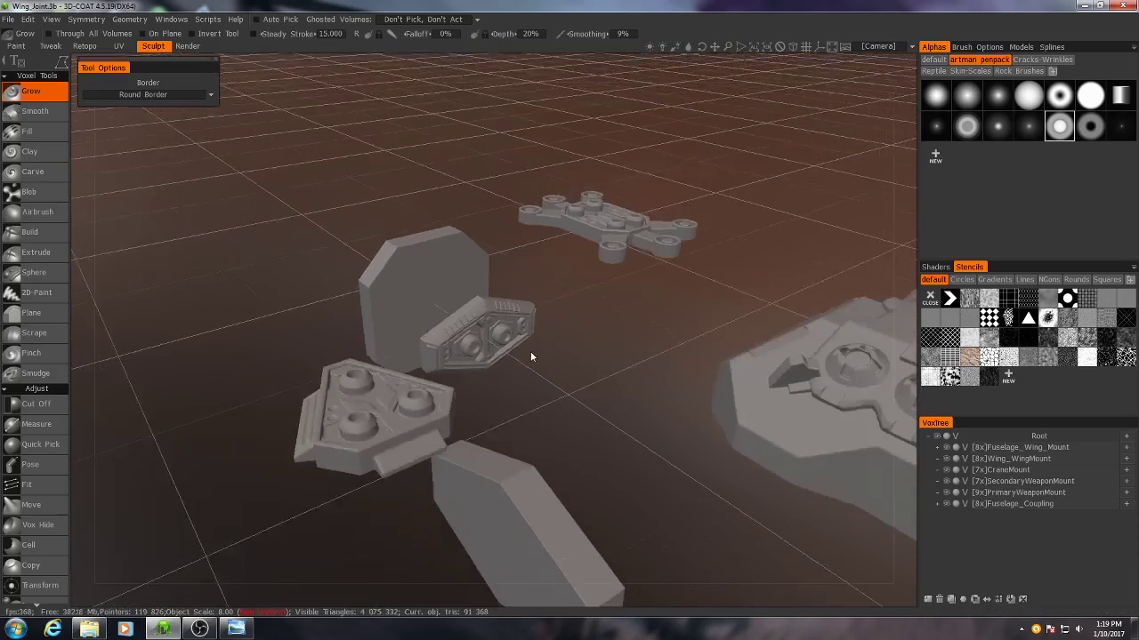
pyautogui.moveTo(376, 338); pyautogui.dragTo(497, 378)
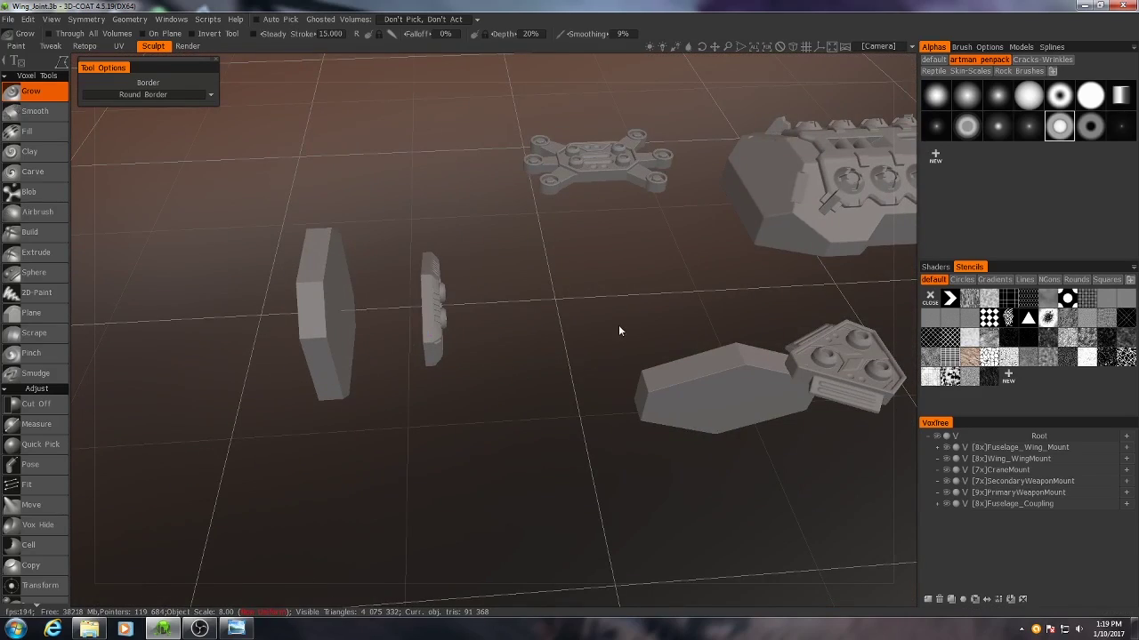
pyautogui.moveTo(619, 327); pyautogui.dragTo(559, 372)
pyautogui.moveTo(567, 297); pyautogui.dragTo(524, 426)
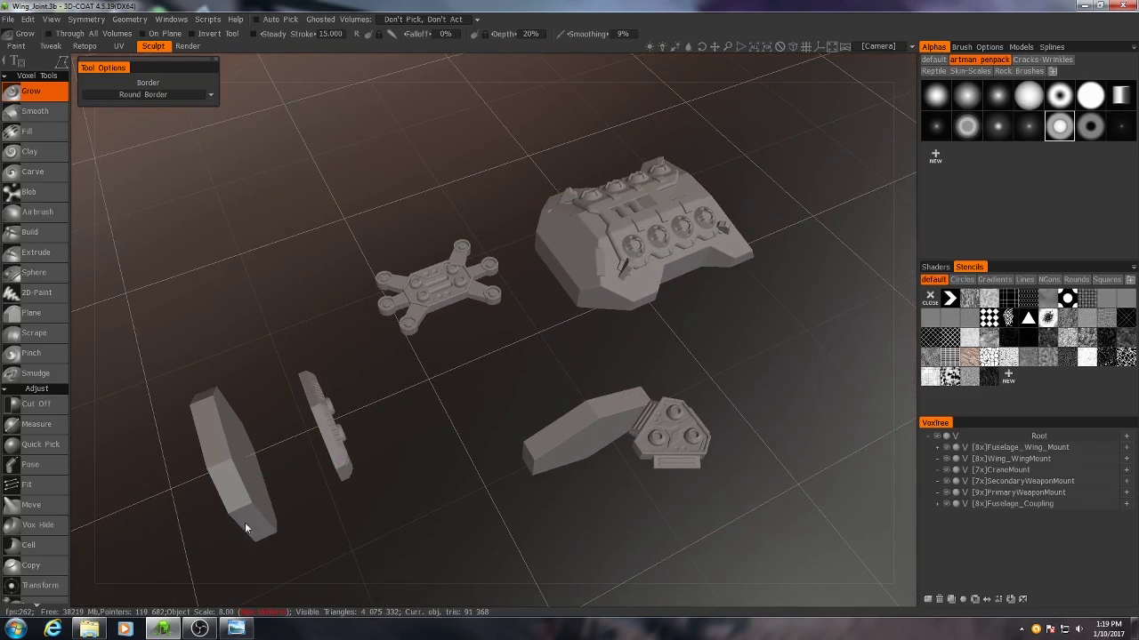
# Switch to File Explorer and open ConfigurationB_Shot1.png from the Configurations folder inside Renders.
pyautogui.click(95, 630)
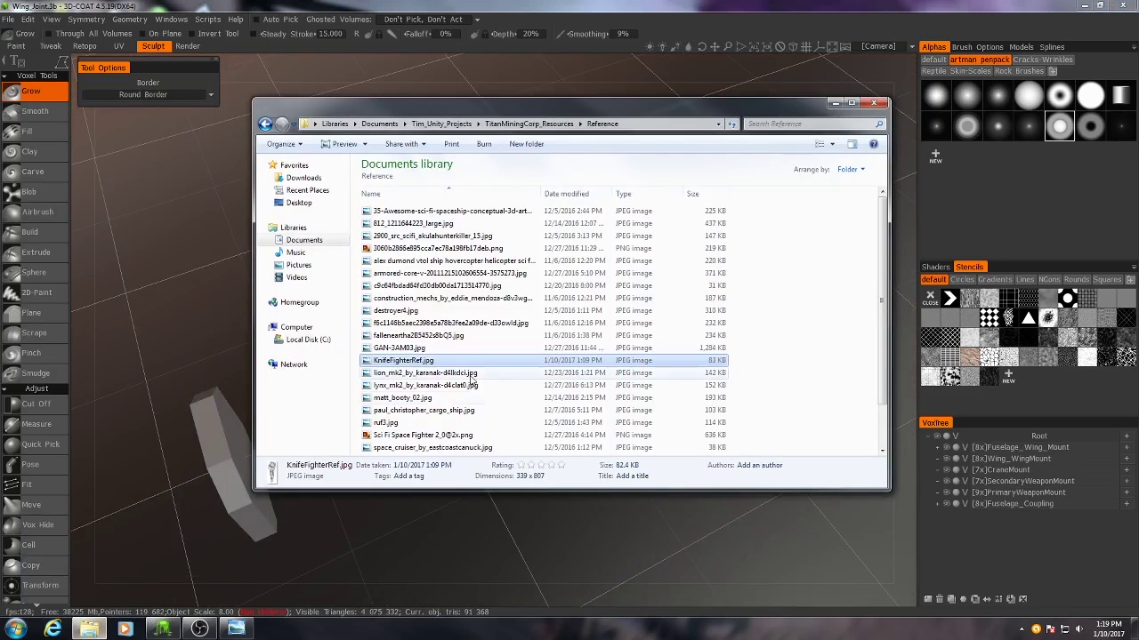
pyautogui.click(528, 124)
pyautogui.doubleClick(391, 287)
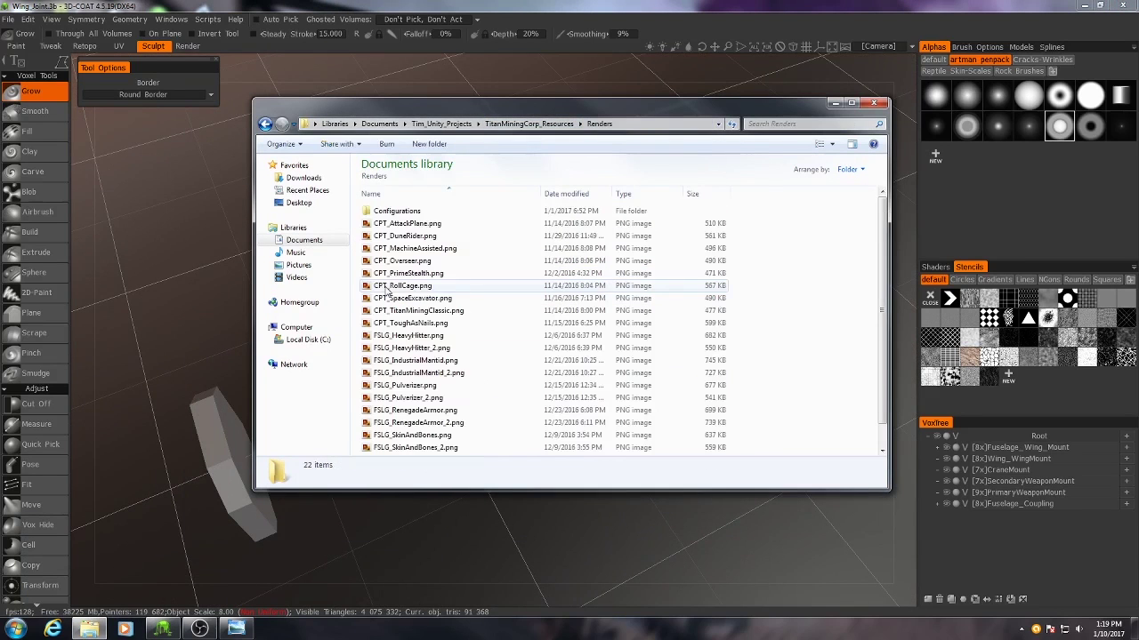
pyautogui.doubleClick(397, 211)
pyautogui.click(410, 325)
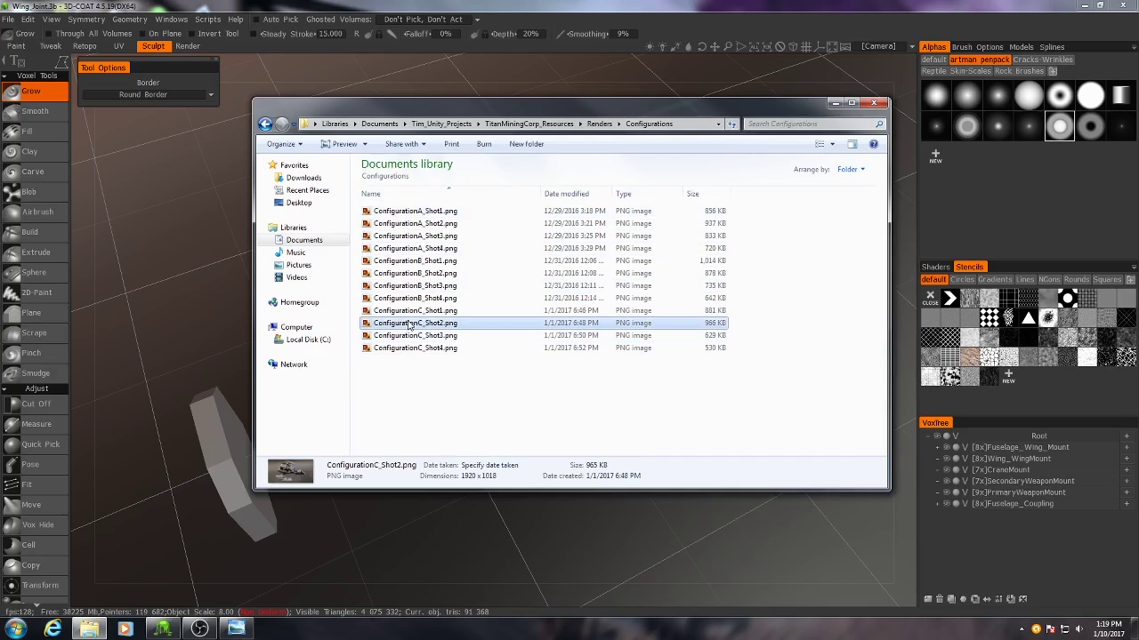
pyautogui.doubleClick(404, 261)
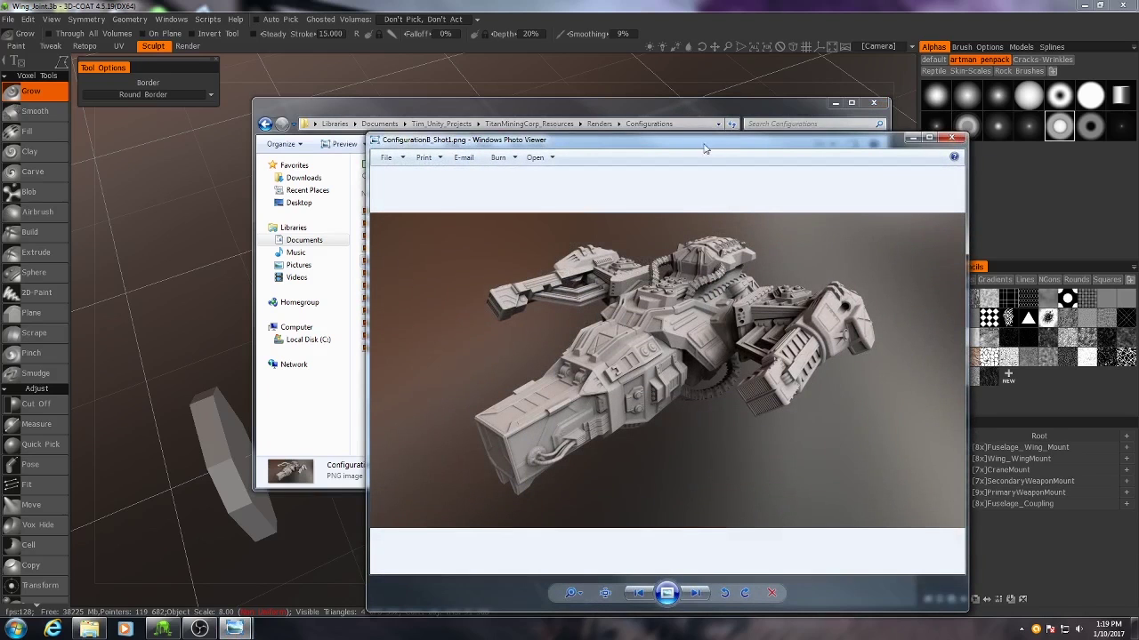
# Maximize the ConfigurationB_Shot1.png render and zoom in to inspect the assembled ship.
pyautogui.moveTo(703, 146); pyautogui.dragTo(628, 99)
pyautogui.click(856, 78)
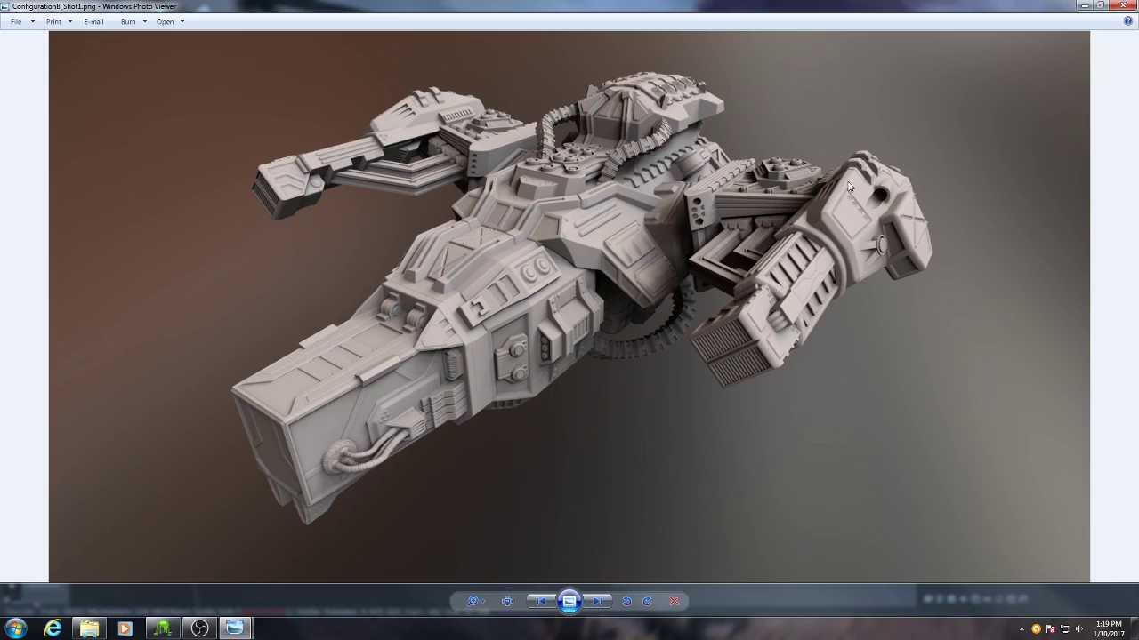
pyautogui.scroll(3, 631, 389)
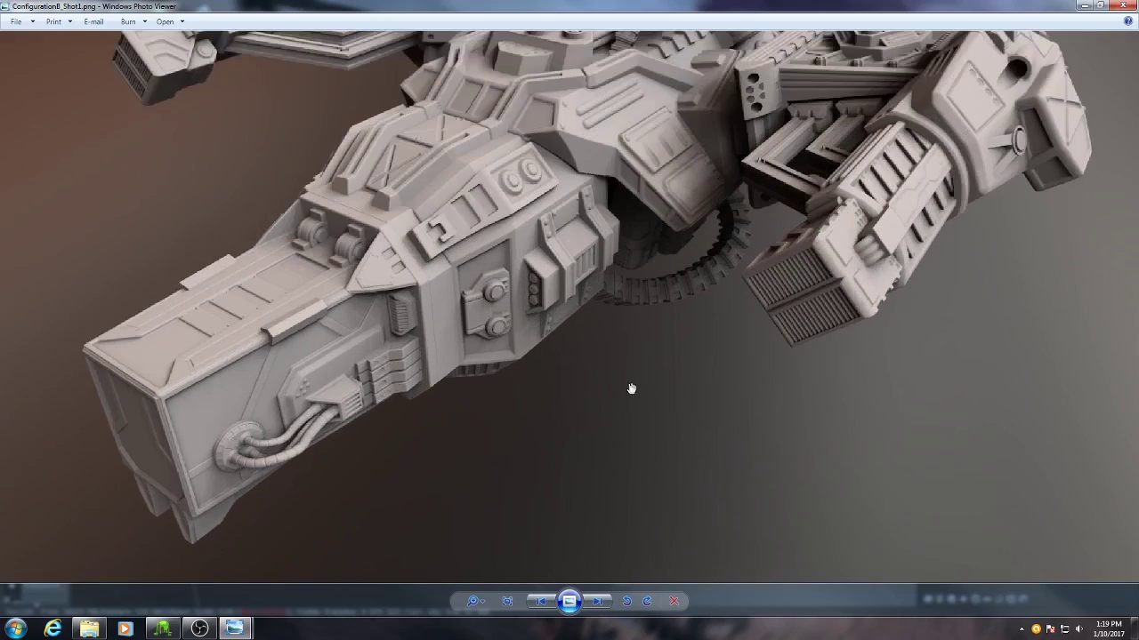
# Examine the wing and its weapon pod up close in the ConfigurationB_Shot1.png render.
pyautogui.moveTo(742, 237); pyautogui.dragTo(506, 463)
pyautogui.scroll(1, 630, 396)
pyautogui.moveTo(631, 397); pyautogui.dragTo(593, 350)
pyautogui.scroll(-1, 592, 349)
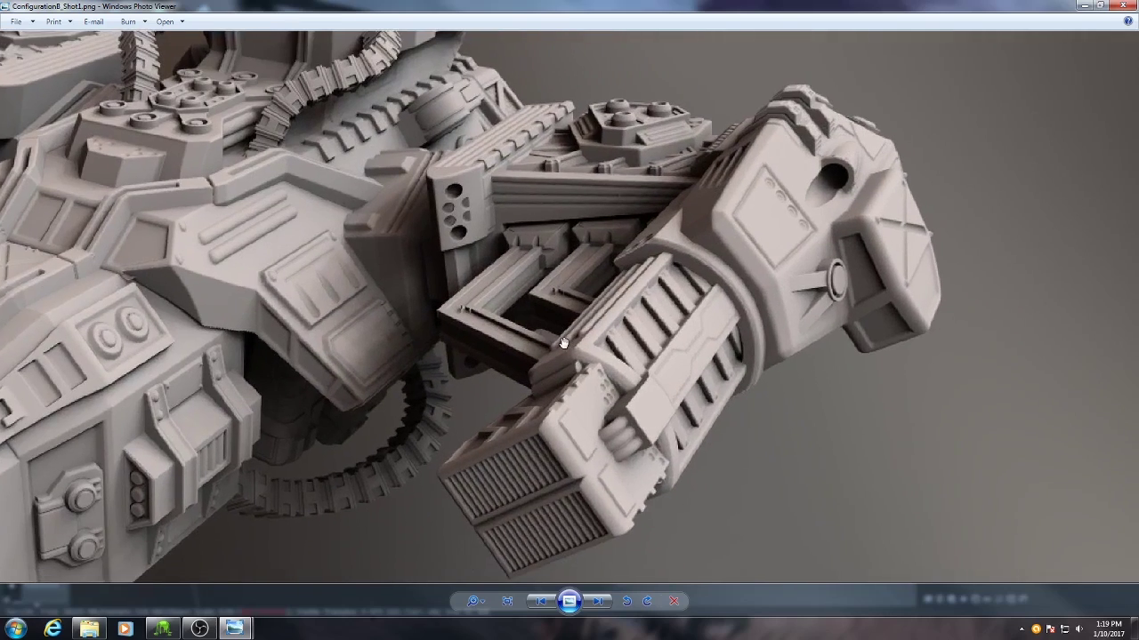
pyautogui.scroll(-1, 562, 366)
# View ConfigurationB_Shot2.png, browse back to ConfigurationA_Shot1.png, and close the image viewer and the Configurations folder window.
pyautogui.click(602, 603)
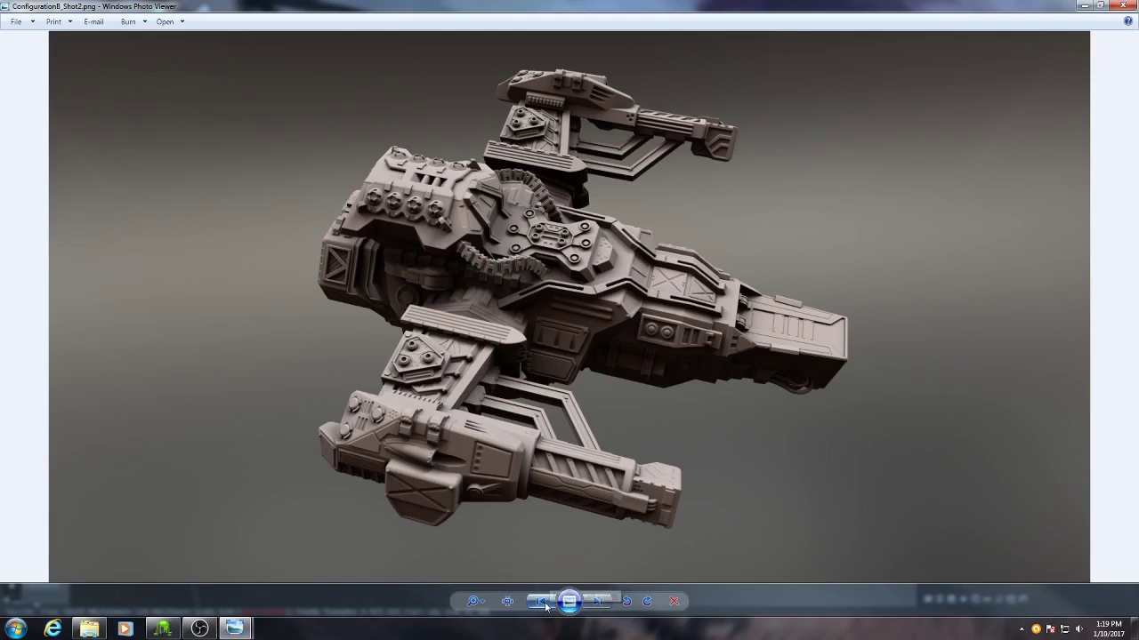
pyautogui.click(545, 603)
pyautogui.click(545, 604)
pyautogui.click(546, 604)
pyautogui.click(545, 604)
pyautogui.click(543, 602)
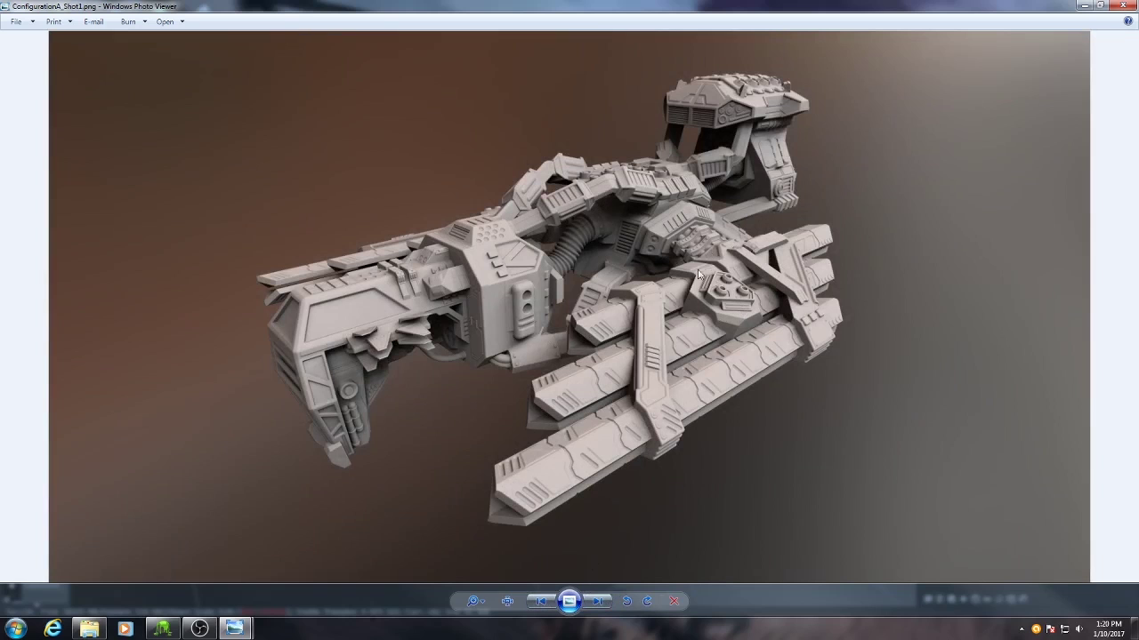
pyautogui.click(1120, 8)
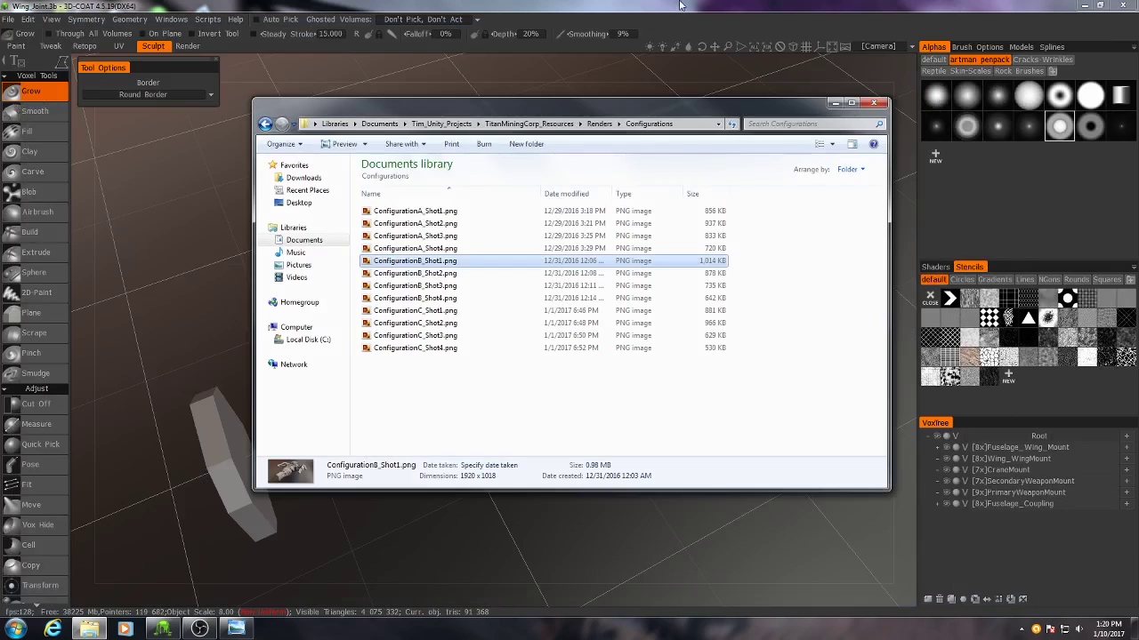
pyautogui.click(877, 103)
# Hide the CraneMount, Fuselage_Wing_Mount, SecondaryWeaponMount and Fuselage_Coupling volumes, leaving only Wing_WingMount and PrimaryWeaponMount shown.
pyautogui.moveTo(480, 314); pyautogui.dragTo(610, 240)
pyautogui.moveTo(557, 318); pyautogui.dragTo(615, 359, button='middle')
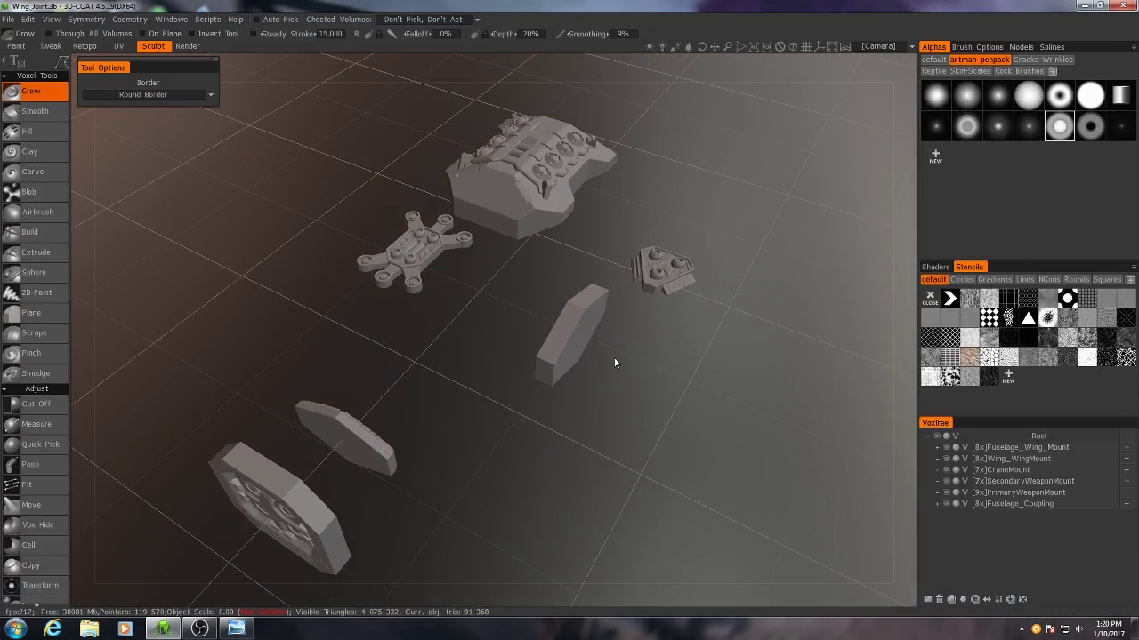
pyautogui.click(947, 471)
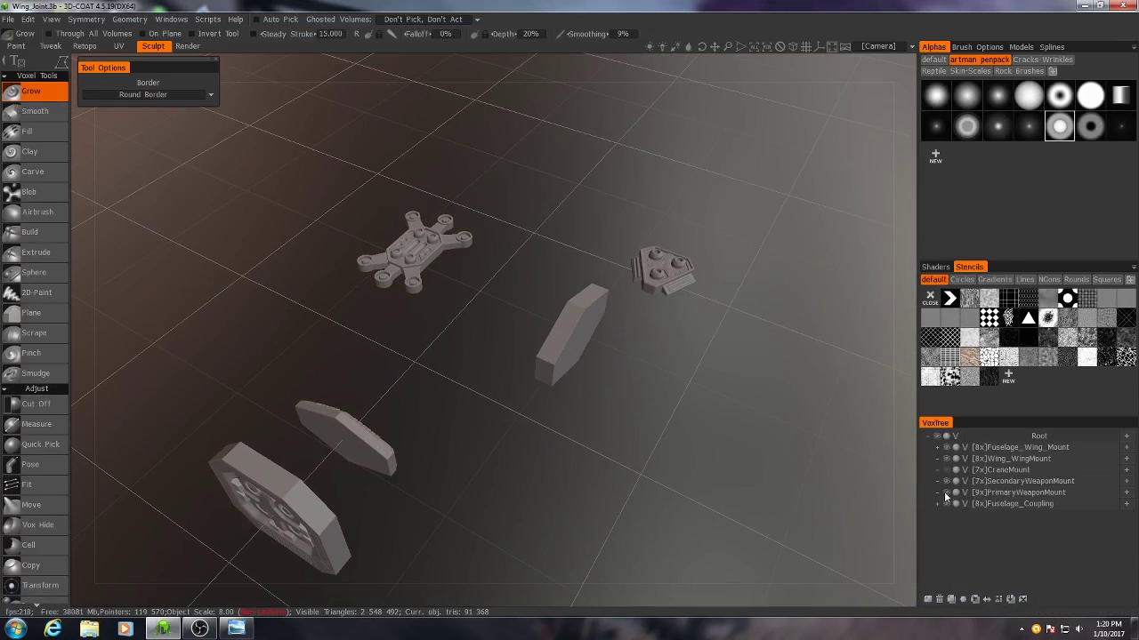
pyautogui.click(947, 459)
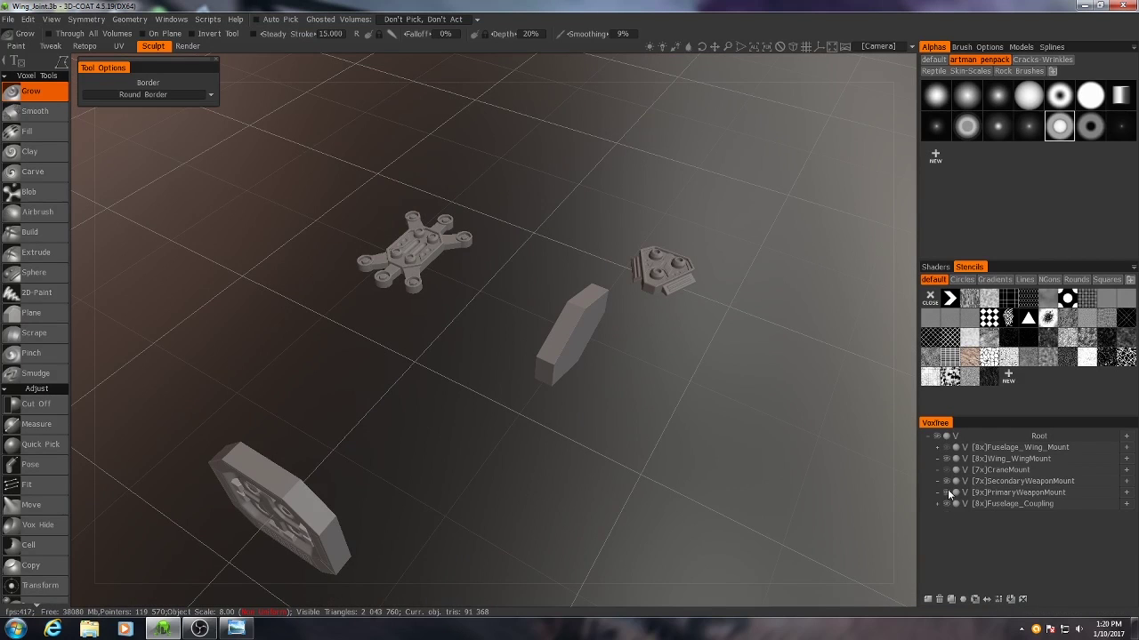
pyautogui.click(947, 481)
pyautogui.click(946, 504)
pyautogui.moveTo(630, 450); pyautogui.dragTo(495, 388)
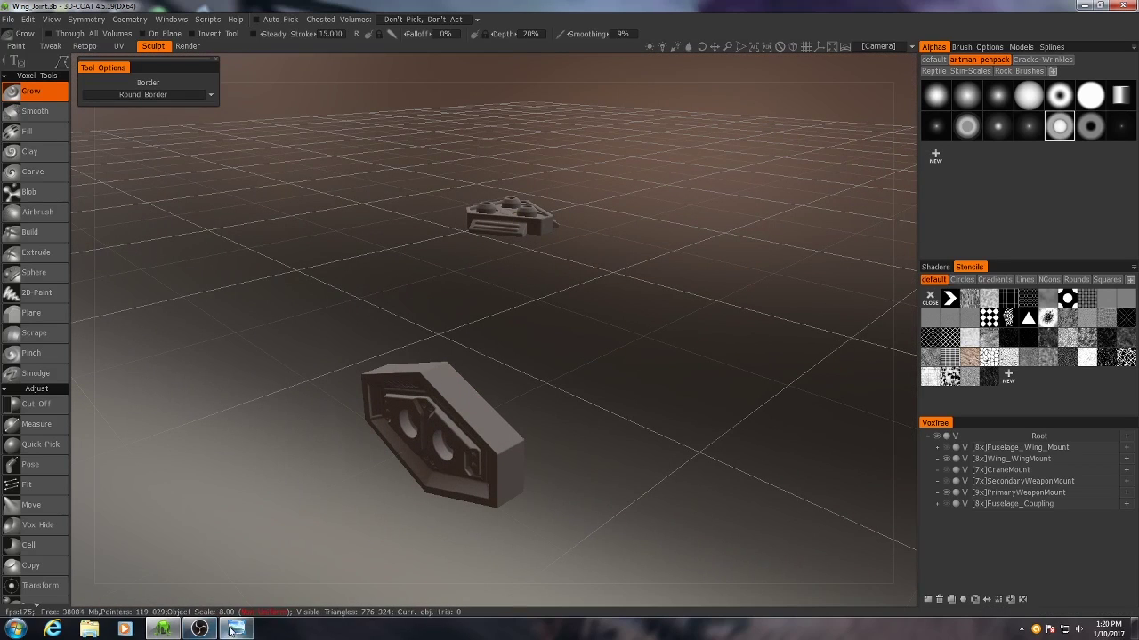
# Switch to the KnifeFighterRef.jpg sketch, move its window clear of the joint parts and enlarge the drawn mount area.
pyautogui.moveTo(237, 632)
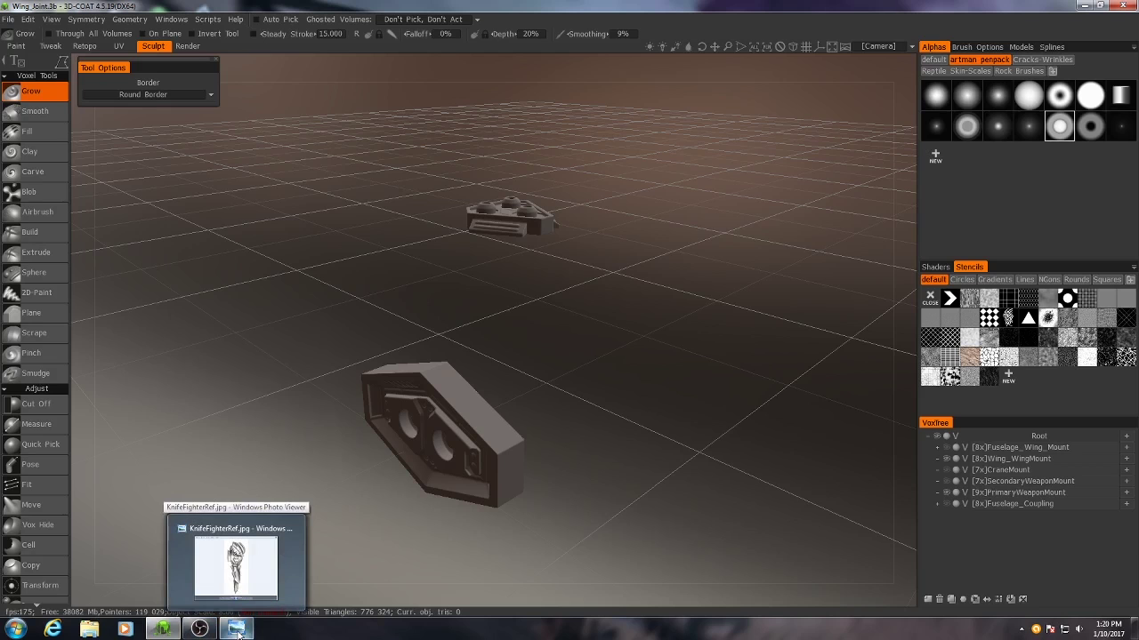
pyautogui.click(236, 631)
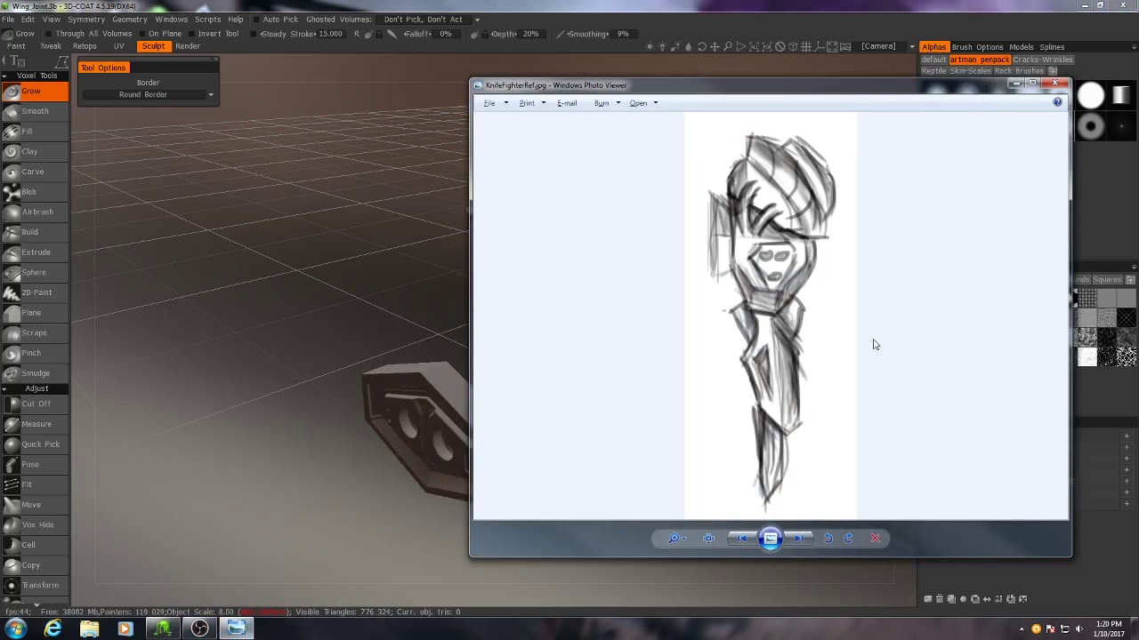
pyautogui.scroll(1, 776, 295)
pyautogui.scroll(-1, 776, 295)
pyautogui.moveTo(725, 87); pyautogui.dragTo(824, 180)
pyautogui.scroll(2, 808, 301)
pyautogui.scroll(2, 805, 300)
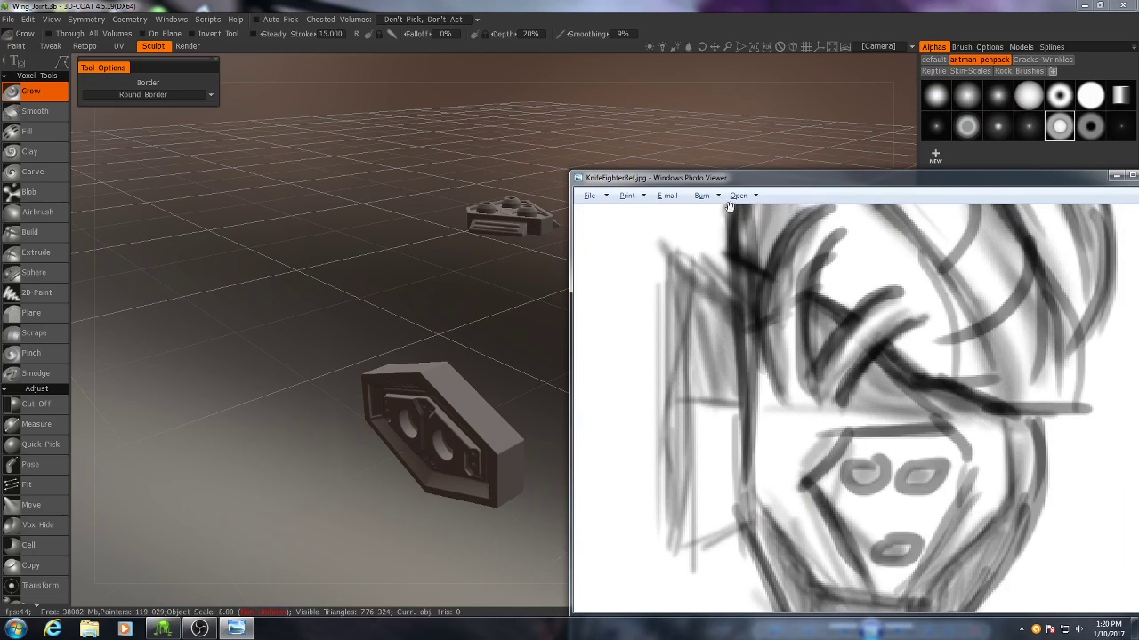
# Compare the two visible joint parts with the three-socket mount drawn in the sketch, and minimize the sketch window.
pyautogui.click(480, 321)
pyautogui.moveTo(461, 346)
pyautogui.mouseDown()
pyautogui.moveTo(493, 560)
pyautogui.moveTo(466, 345)
pyautogui.mouseUp()
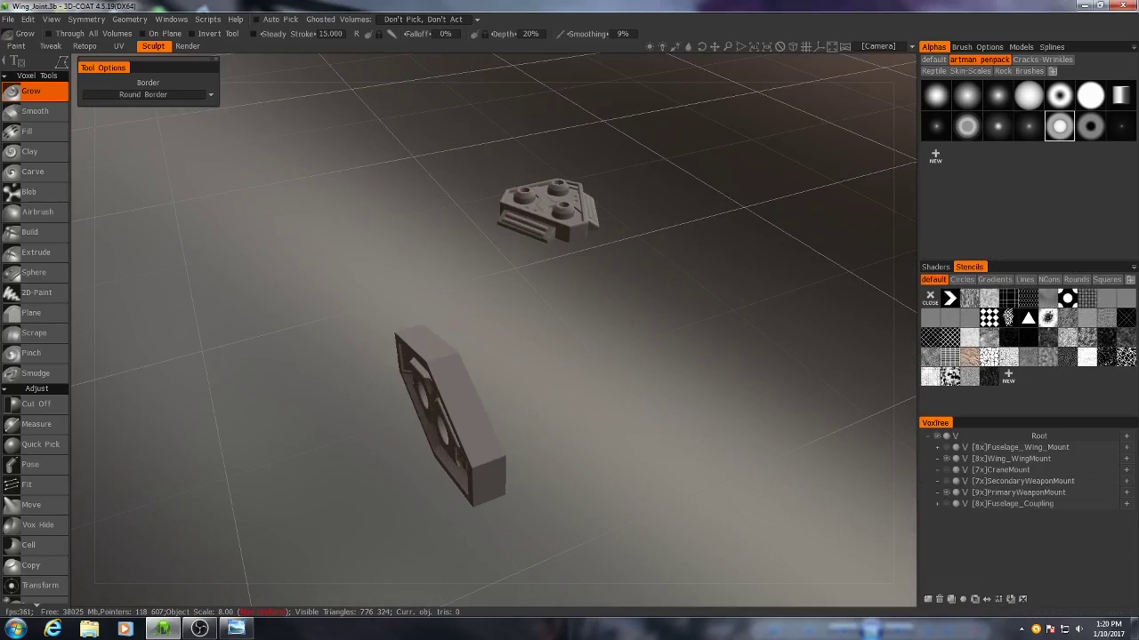
pyautogui.click(236, 629)
pyautogui.moveTo(774, 471)
pyautogui.mouseDown()
pyautogui.moveTo(747, 427)
pyautogui.moveTo(736, 371)
pyautogui.mouseUp()
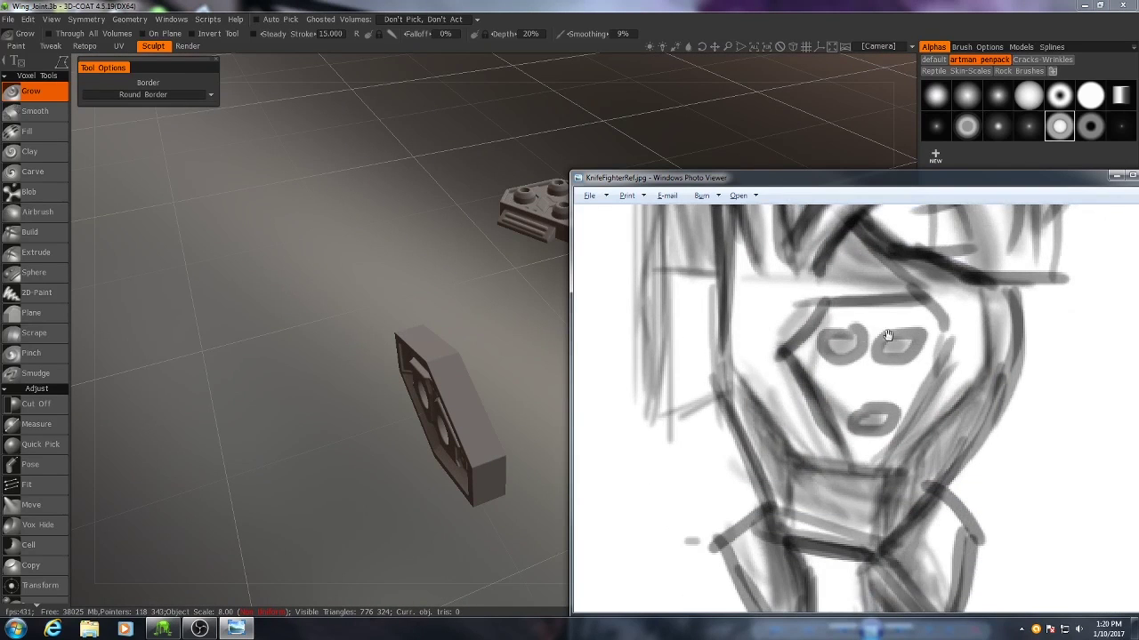
pyautogui.click(1116, 175)
# Examine the triangular three-socket mount and the hexagonal wing mount from several angles, ending with a near-top view.
pyautogui.moveTo(632, 197); pyautogui.dragTo(476, 392, button='right')
pyautogui.moveTo(716, 278); pyautogui.dragTo(621, 321, button='middle')
pyautogui.moveTo(622, 321); pyautogui.dragTo(484, 326, button='right')
pyautogui.moveTo(605, 480); pyautogui.dragTo(642, 380)
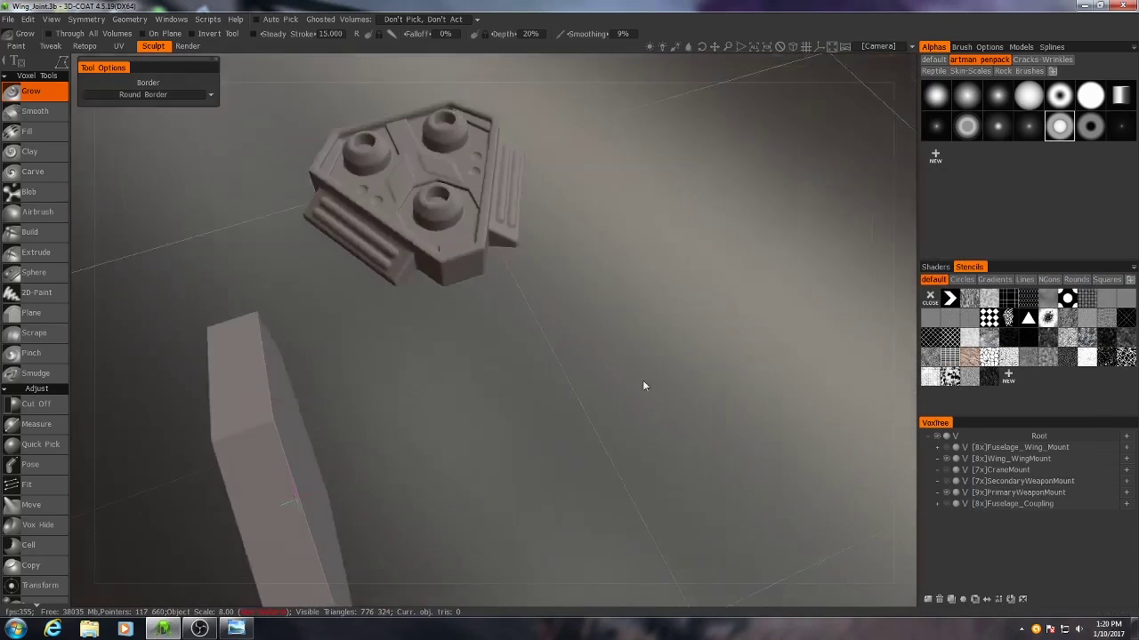
pyautogui.moveTo(643, 382); pyautogui.dragTo(520, 316, button='right')
pyautogui.moveTo(520, 315); pyautogui.dragTo(581, 387)
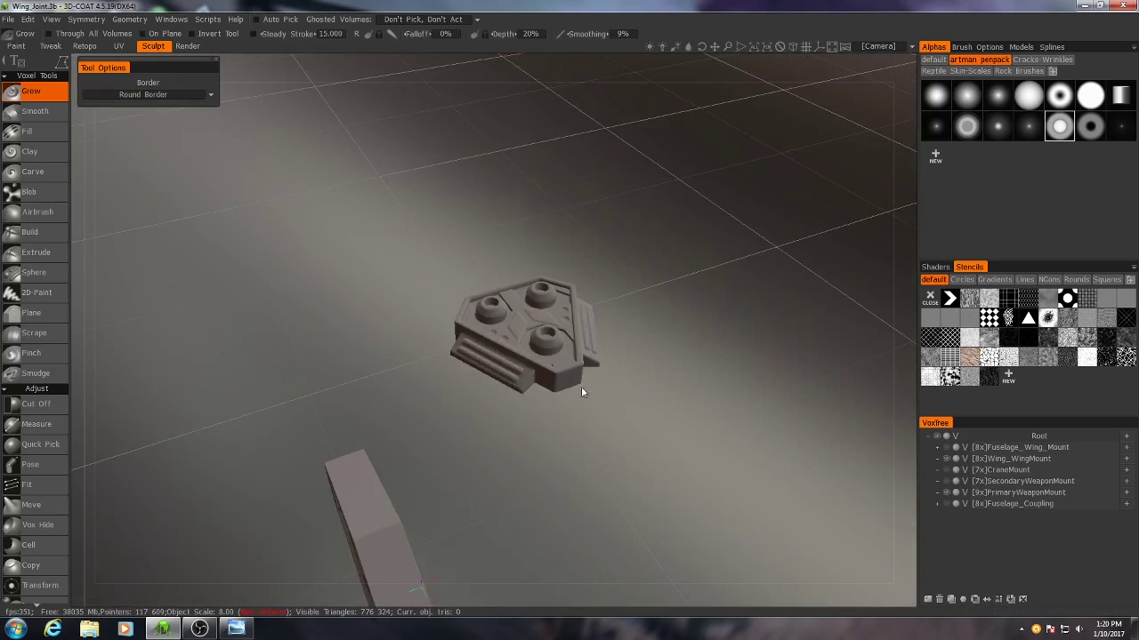
pyautogui.moveTo(581, 387); pyautogui.dragTo(518, 388, button='right')
pyautogui.moveTo(518, 387); pyautogui.dragTo(536, 379)
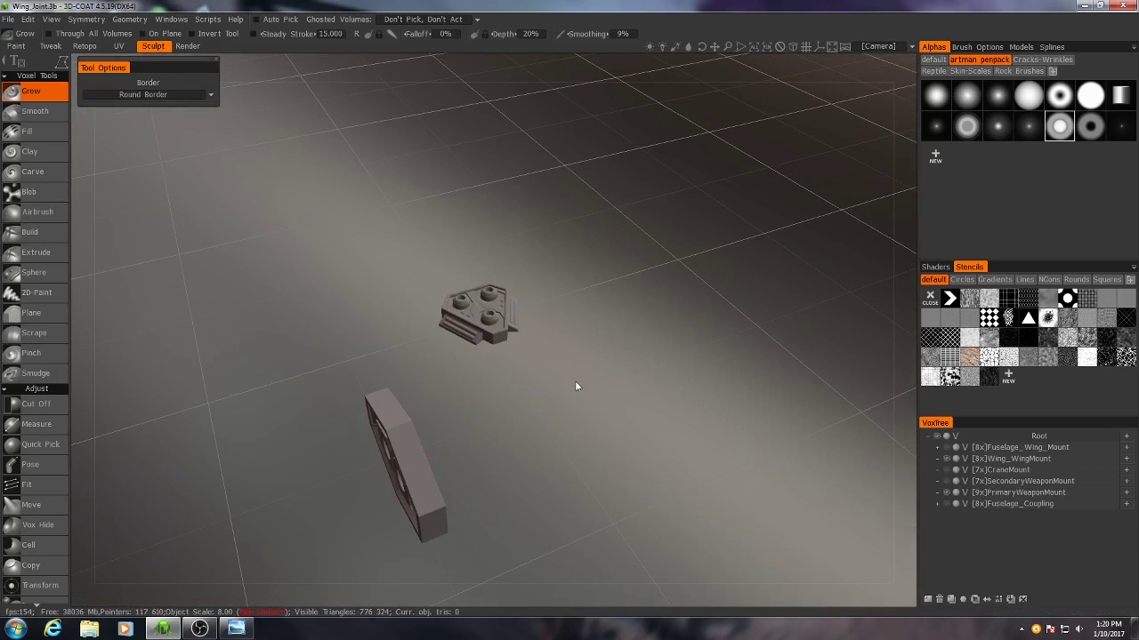
pyautogui.moveTo(578, 386); pyautogui.dragTo(604, 347, button='right')
pyautogui.moveTo(621, 323); pyautogui.dragTo(566, 351)
pyautogui.moveTo(566, 351); pyautogui.dragTo(544, 374, button='right')
pyautogui.moveTo(544, 374); pyautogui.dragTo(498, 378, button='middle')
pyautogui.moveTo(498, 378); pyautogui.dragTo(502, 373)
pyautogui.moveTo(503, 373); pyautogui.dragTo(506, 369, button='right')
pyautogui.moveTo(506, 369); pyautogui.dragTo(493, 403, button='middle')
pyautogui.moveTo(492, 403); pyautogui.dragTo(487, 374)
pyautogui.moveTo(487, 374); pyautogui.dragTo(466, 404, button='right')
pyautogui.moveTo(466, 409); pyautogui.dragTo(548, 374)
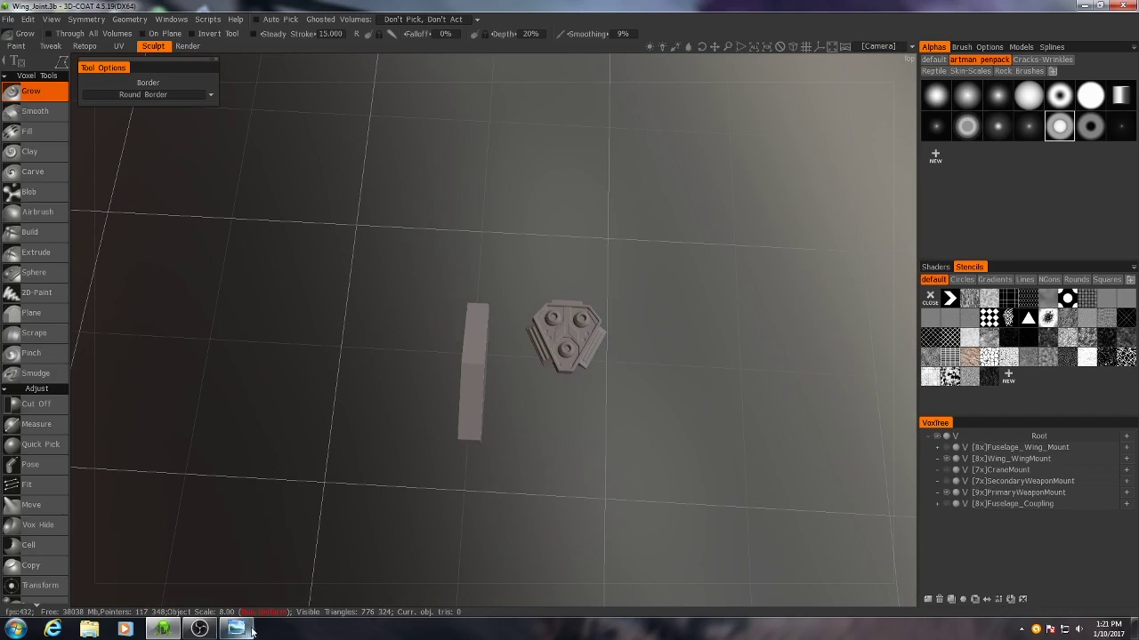
# Bring back KnifeFighterRef.jpg to look over the whole wing sketch, and minimize it again.
pyautogui.moveTo(236, 629)
pyautogui.click(442, 533)
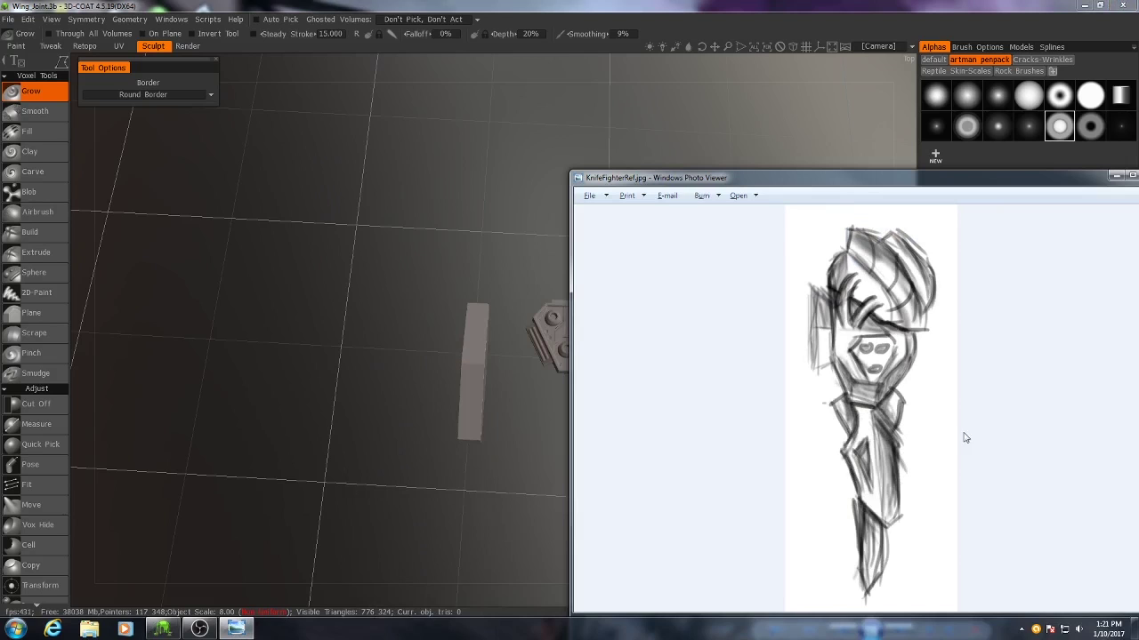
pyautogui.click(1114, 178)
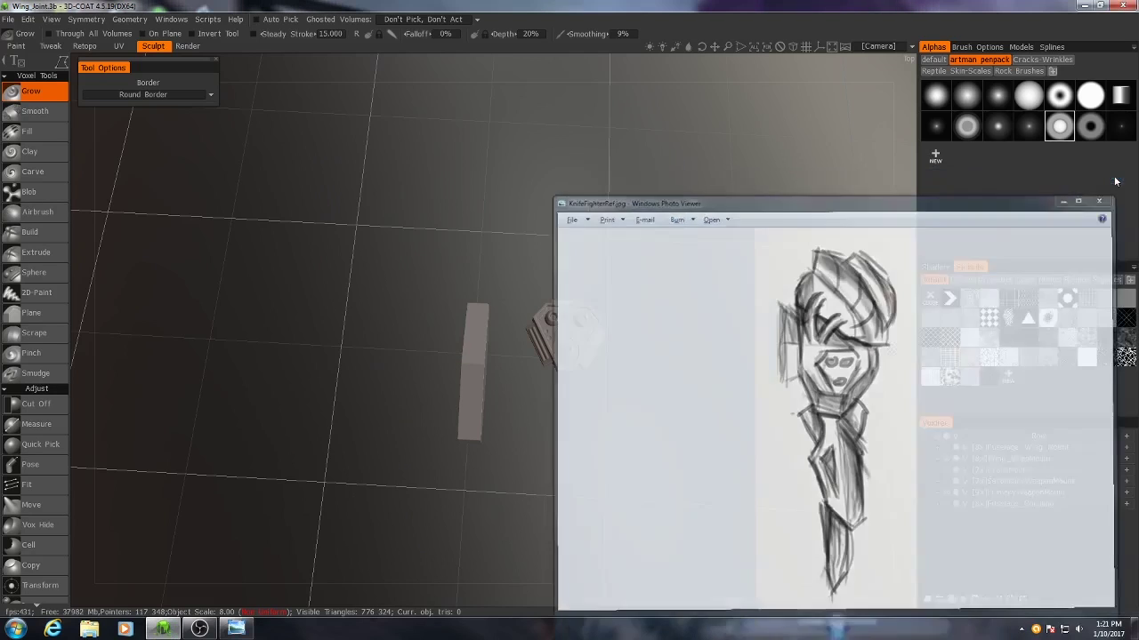
# Load KnifeFighterRef.jpg from the Reference folder as the reference image for the Y-axis.
pyautogui.moveTo(641, 356); pyautogui.dragTo(623, 262, button='middle')
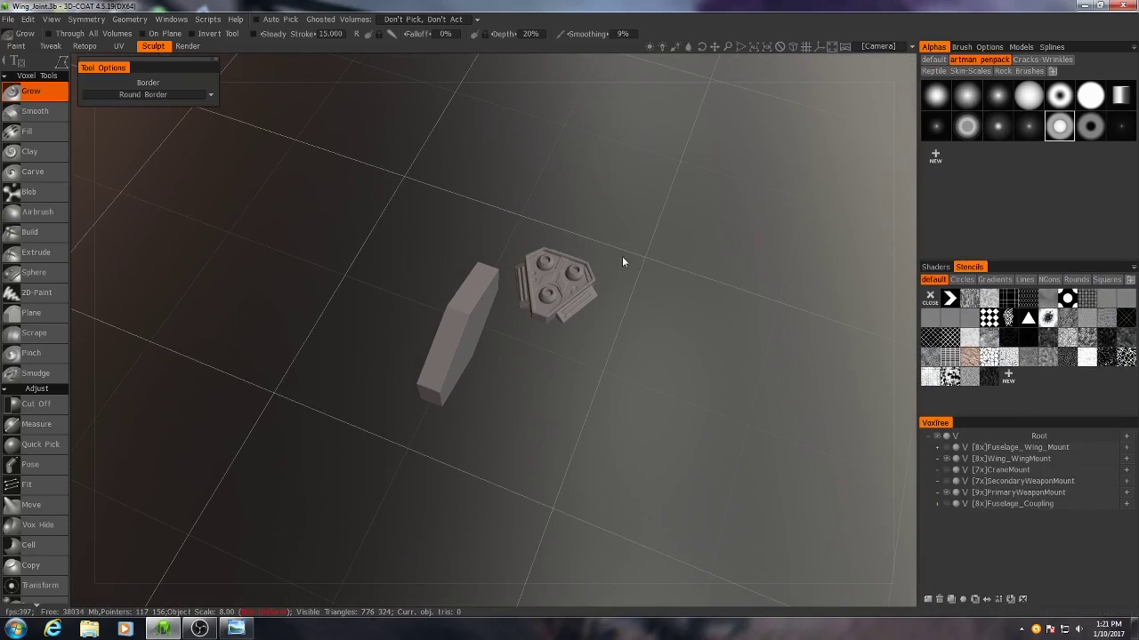
pyautogui.moveTo(656, 354); pyautogui.dragTo(632, 460, button='middle')
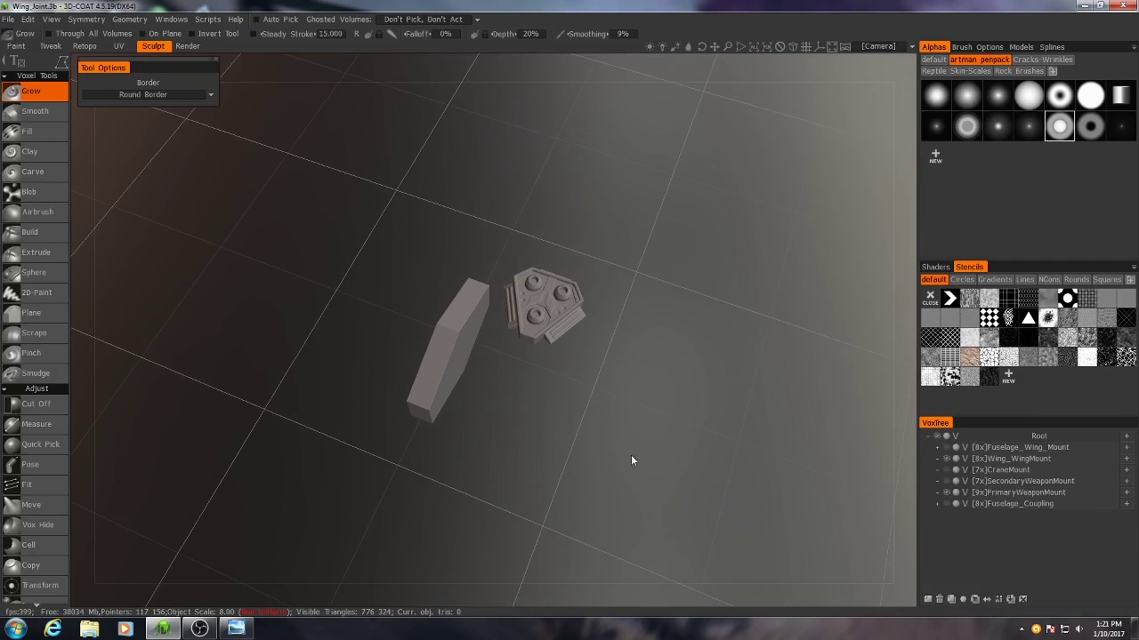
pyautogui.click(902, 45)
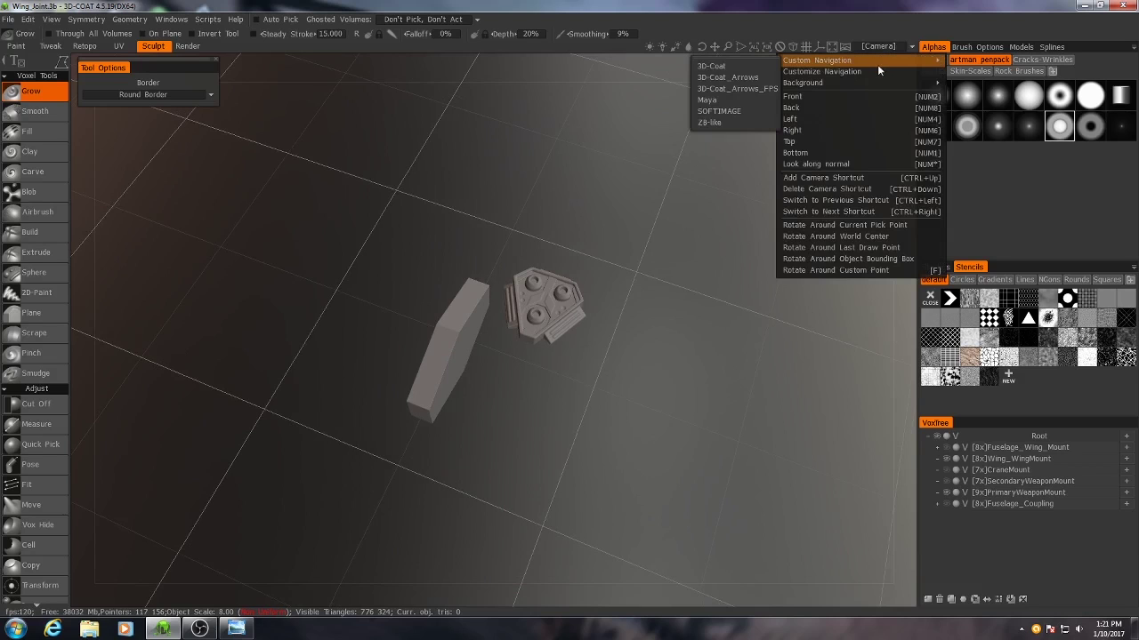
pyautogui.moveTo(803, 83)
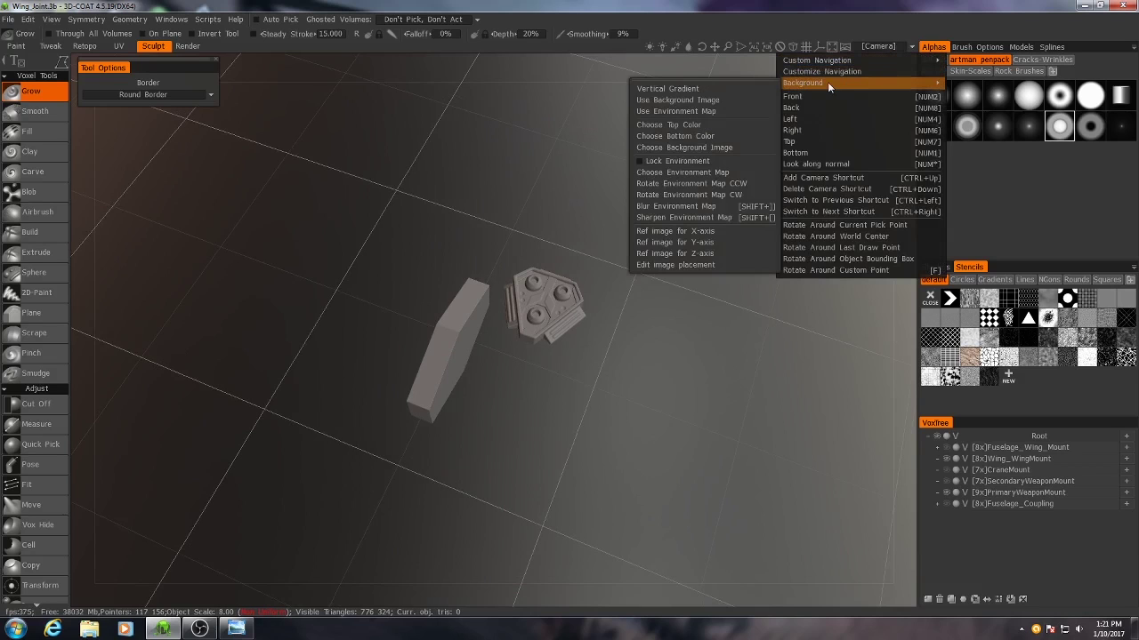
pyautogui.click(673, 244)
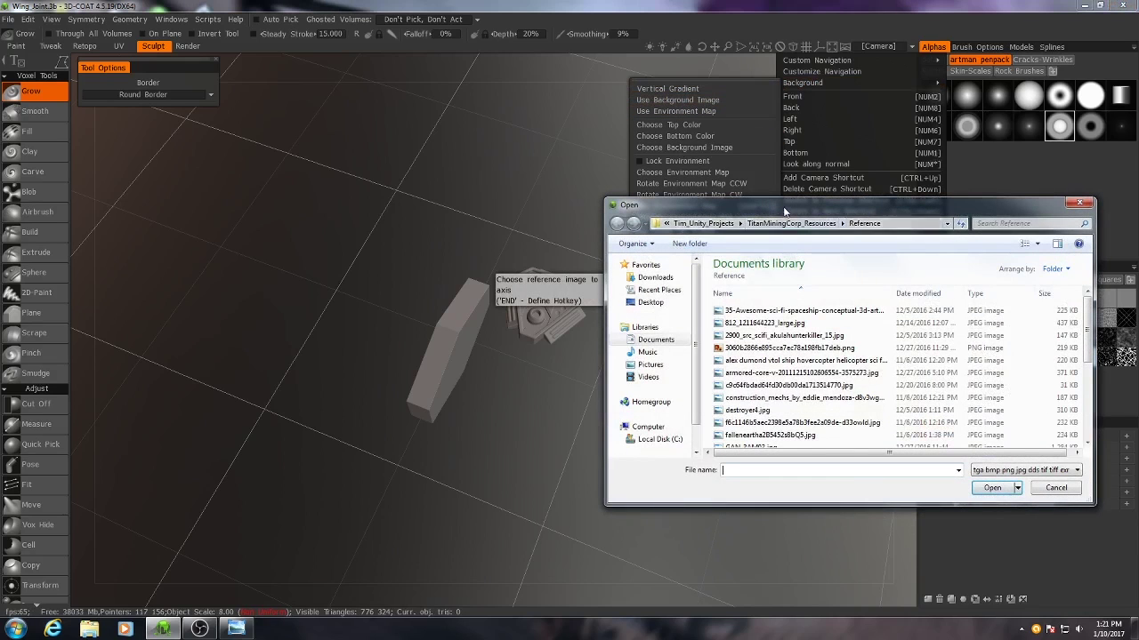
pyautogui.moveTo(784, 211); pyautogui.dragTo(726, 165)
pyautogui.moveTo(1030, 279); pyautogui.dragTo(1030, 310)
pyautogui.click(689, 357)
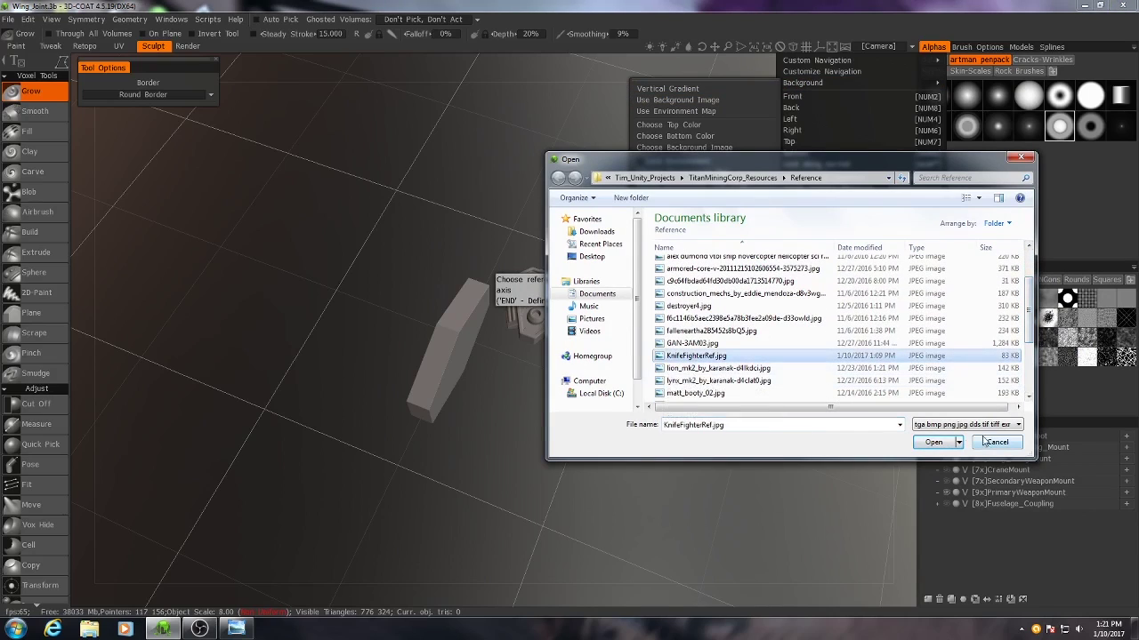
pyautogui.click(932, 443)
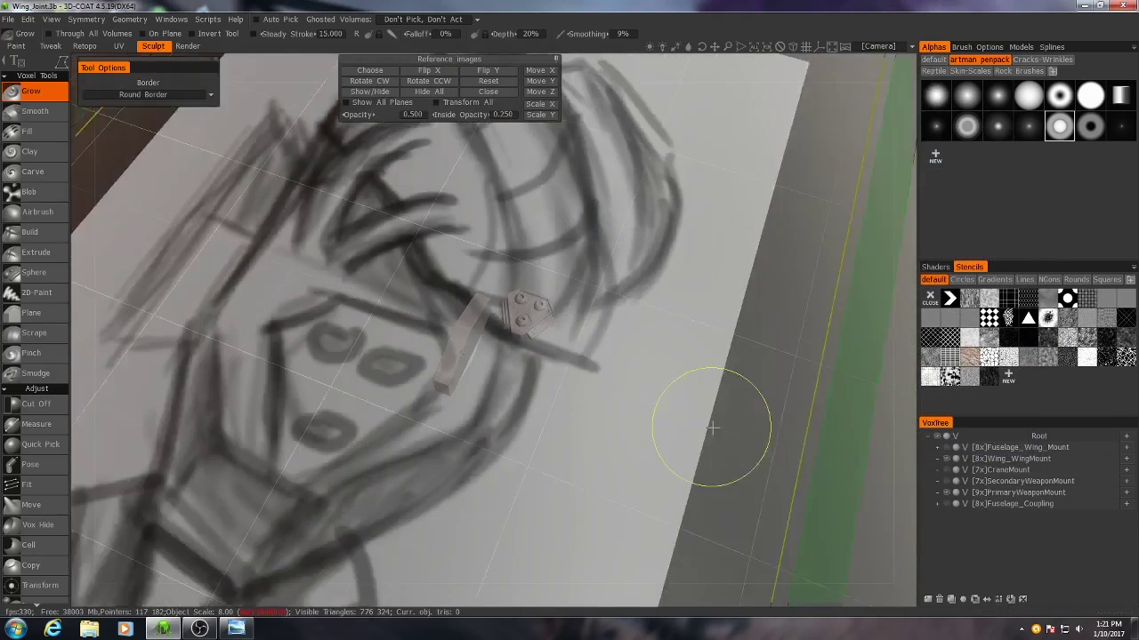
# Collapse the reference image controls, examine how the sketch lies on the ground grid, and expand the controls again.
pyautogui.moveTo(711, 428); pyautogui.dragTo(586, 415, button='right')
pyautogui.moveTo(586, 415)
pyautogui.mouseDown()
pyautogui.moveTo(512, 438)
pyautogui.moveTo(520, 388)
pyautogui.moveTo(659, 459)
pyautogui.mouseUp()
pyautogui.click(554, 59)
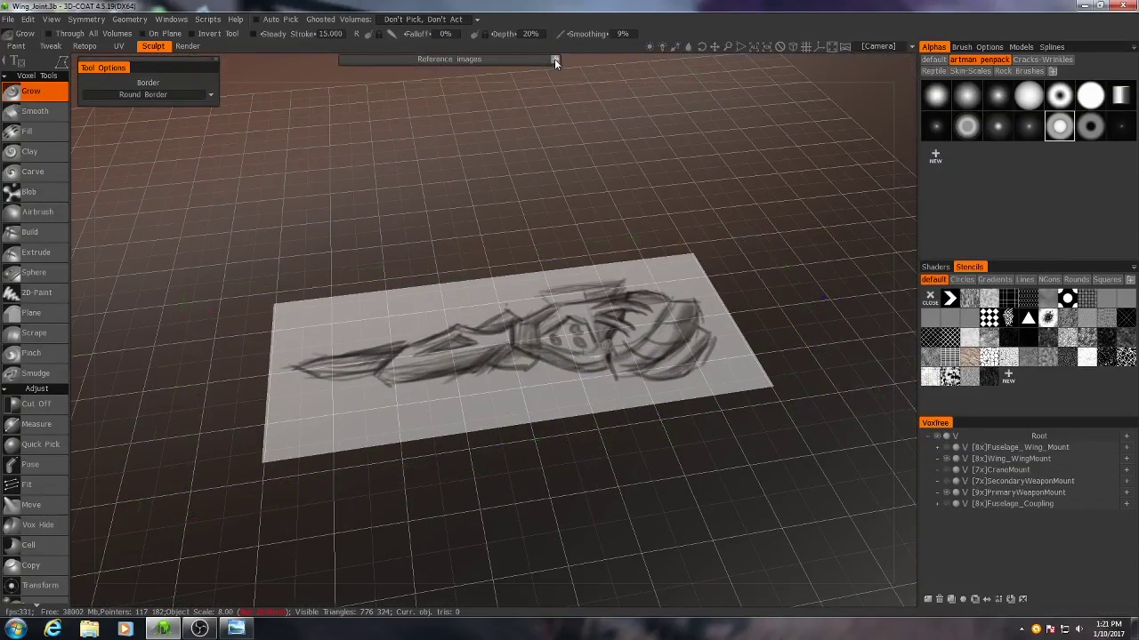
pyautogui.moveTo(565, 377); pyautogui.dragTo(387, 301)
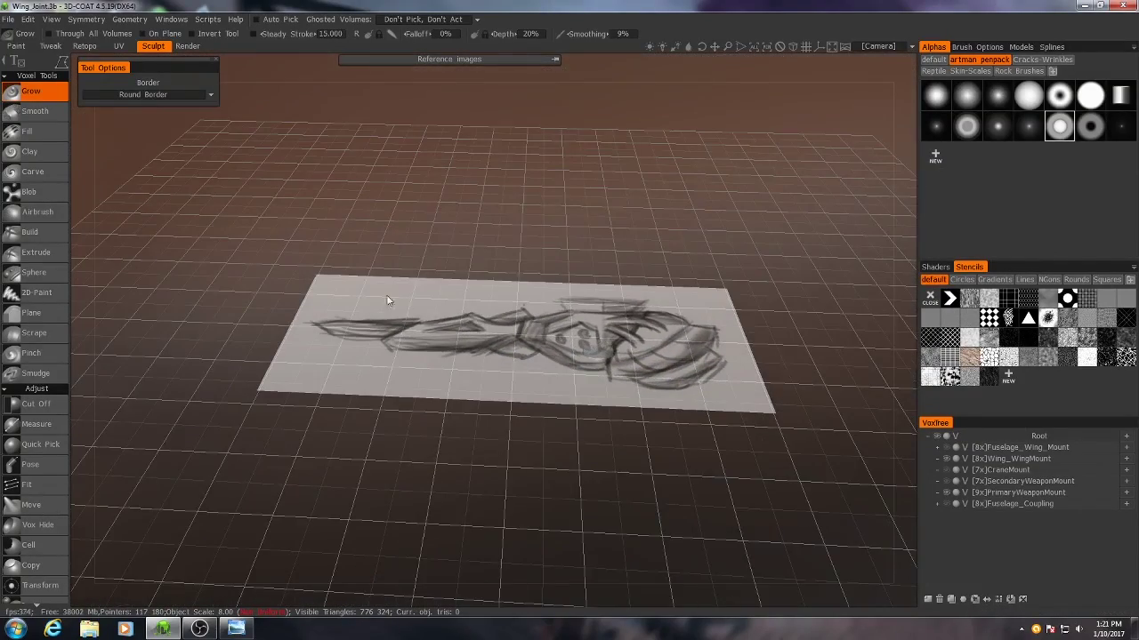
pyautogui.moveTo(516, 305); pyautogui.dragTo(570, 320)
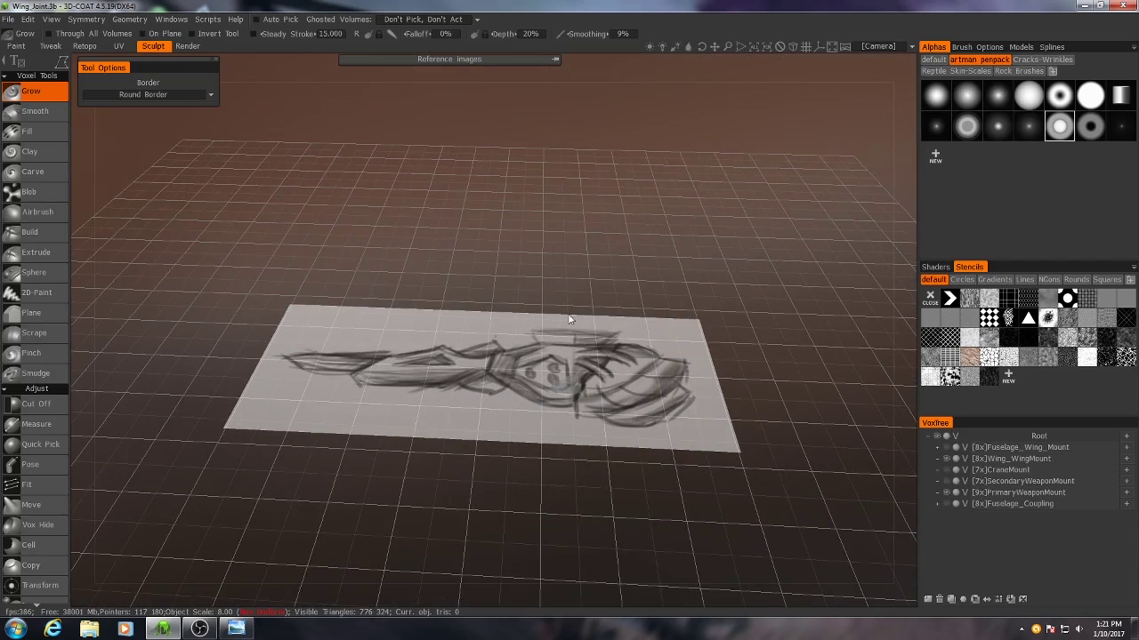
pyautogui.click(556, 59)
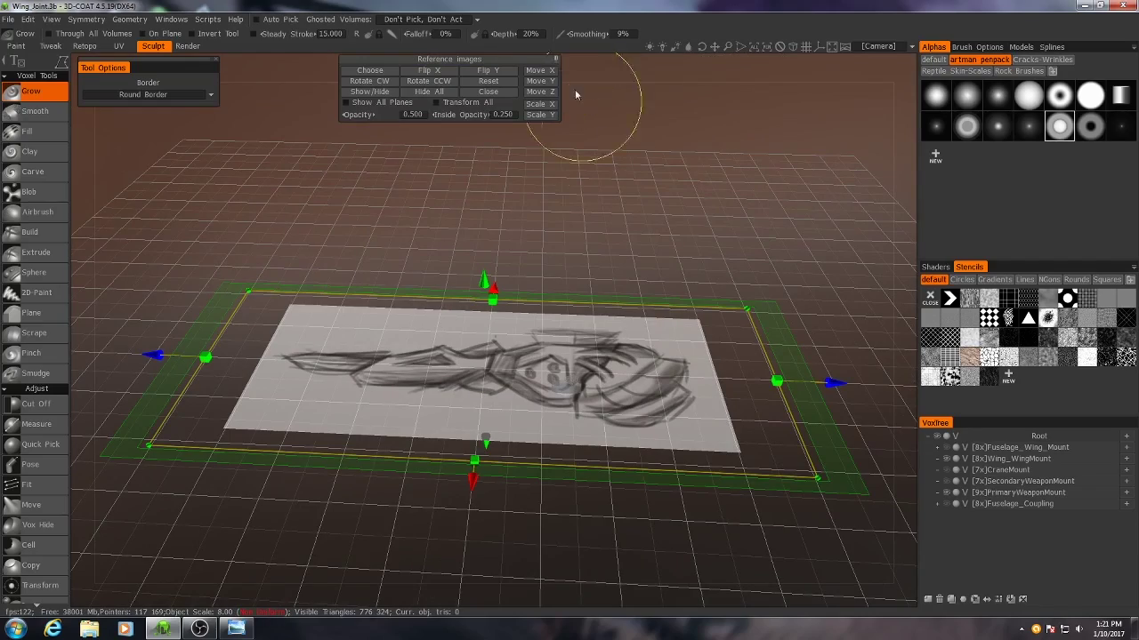
# Scale the reference sketch down from its corner handle to size it against the wing joint parts.
pyautogui.moveTo(407, 264)
pyautogui.mouseDown()
pyautogui.moveTo(516, 293)
pyautogui.moveTo(682, 297)
pyautogui.moveTo(686, 315)
pyautogui.moveTo(597, 267)
pyautogui.moveTo(691, 255)
pyautogui.mouseUp()
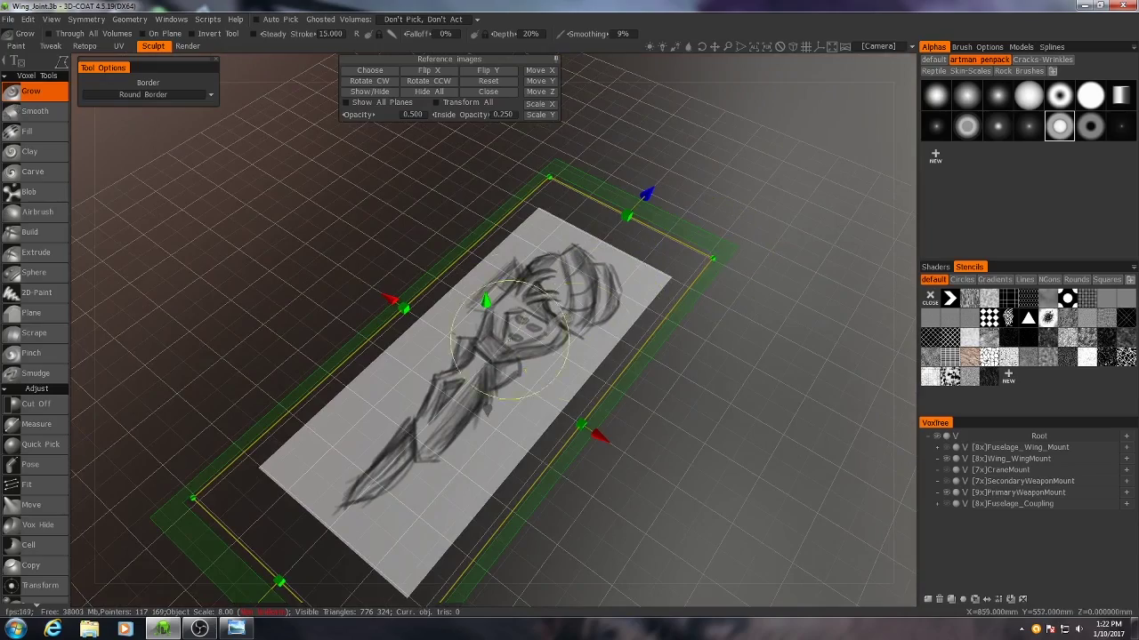
pyautogui.moveTo(678, 379); pyautogui.dragTo(715, 381)
pyautogui.moveTo(715, 381); pyautogui.dragTo(778, 440, button='right')
pyautogui.moveTo(730, 409); pyautogui.dragTo(620, 400, button='middle')
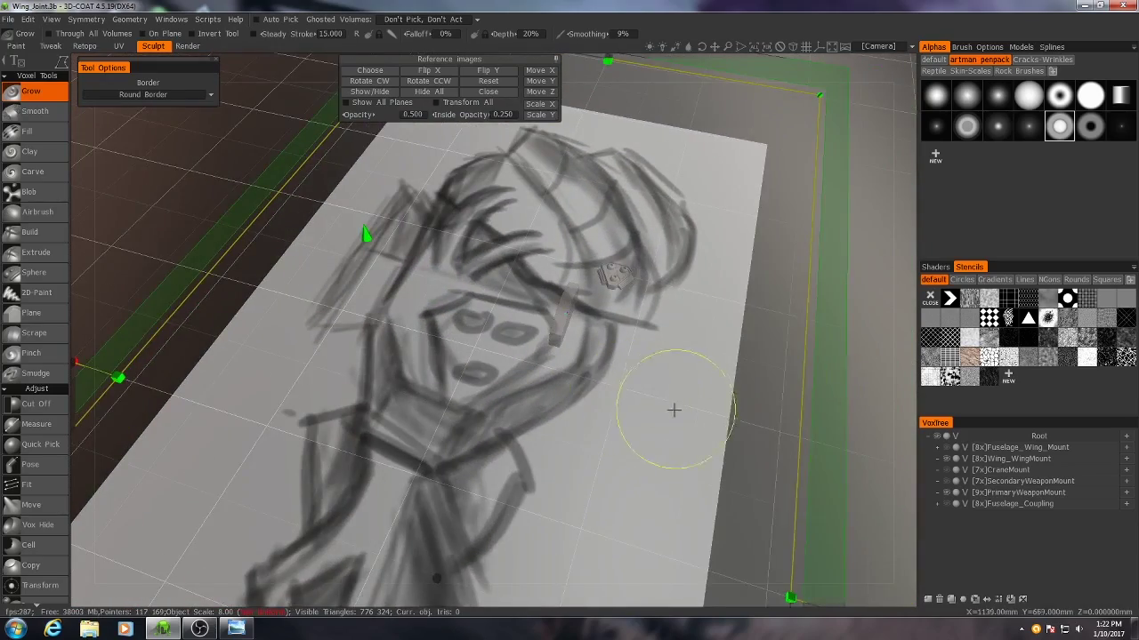
pyautogui.moveTo(675, 410); pyautogui.dragTo(650, 386, button='right')
pyautogui.moveTo(800, 374); pyautogui.dragTo(735, 418, button='middle')
pyautogui.moveTo(734, 418); pyautogui.dragTo(716, 398, button='right')
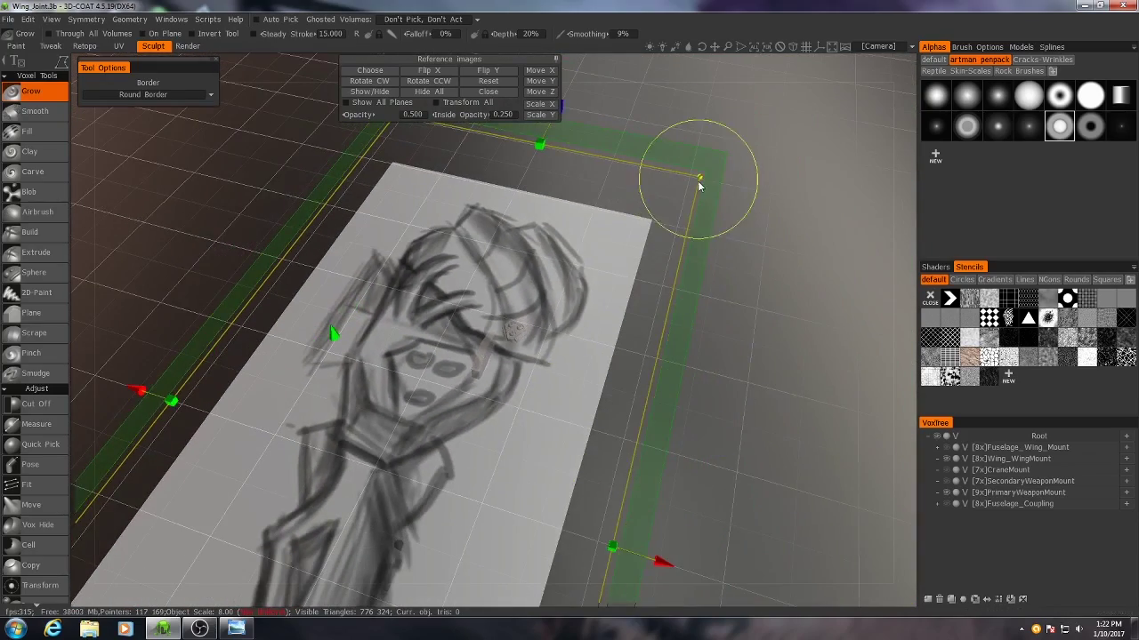
pyautogui.moveTo(698, 178)
pyautogui.mouseDown()
pyautogui.moveTo(641, 206)
pyautogui.moveTo(579, 284)
pyautogui.moveTo(681, 194)
pyautogui.moveTo(567, 287)
pyautogui.mouseUp()
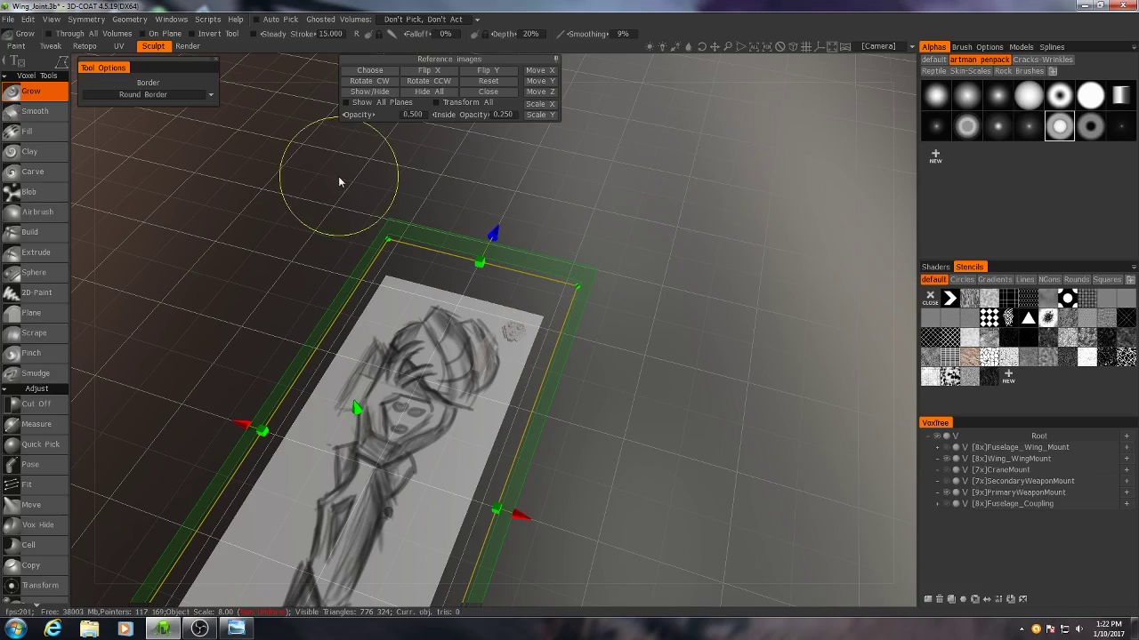
pyautogui.rightClick(558, 251)
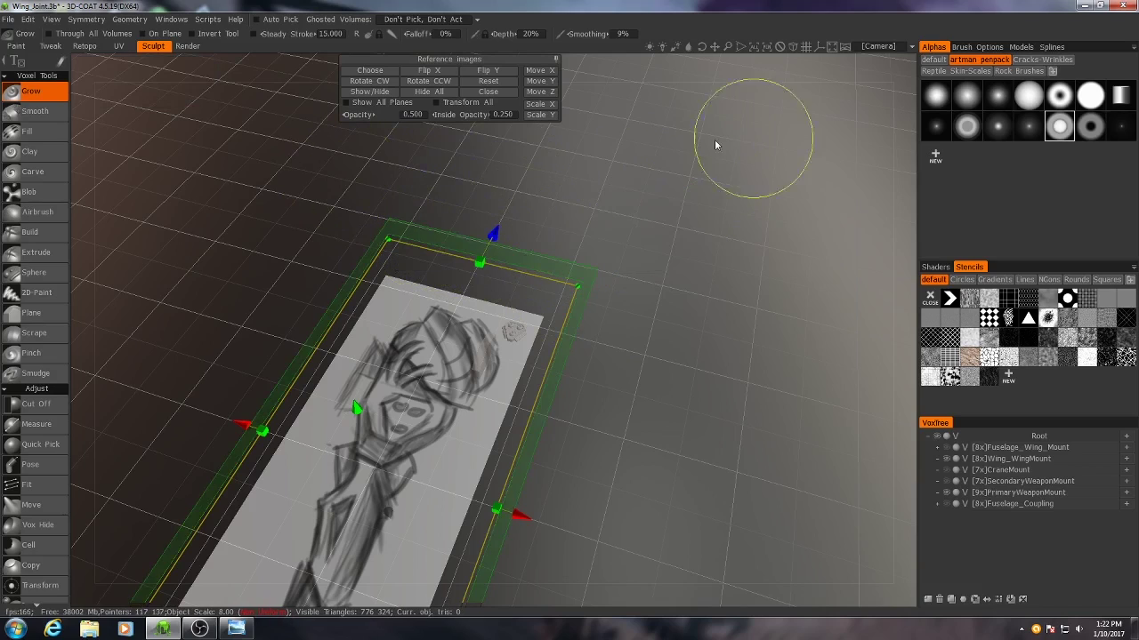
# Switch to an orthographic top view and scale the reference sketch down further to suit the small joint parts.
pyautogui.moveTo(678, 327); pyautogui.dragTo(633, 364)
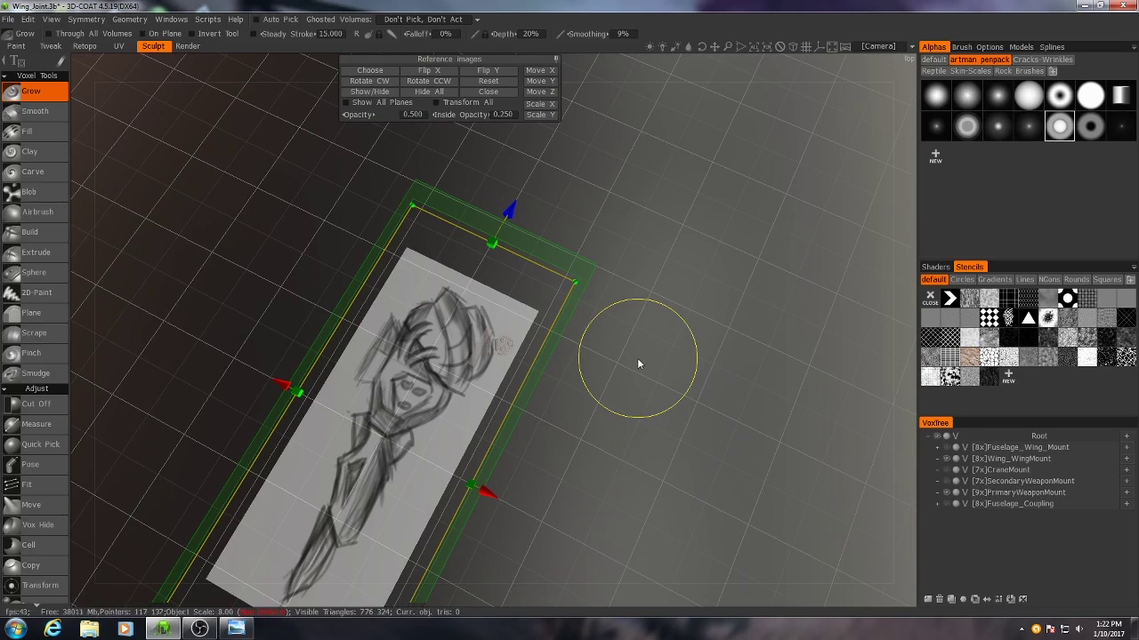
pyautogui.press('5')
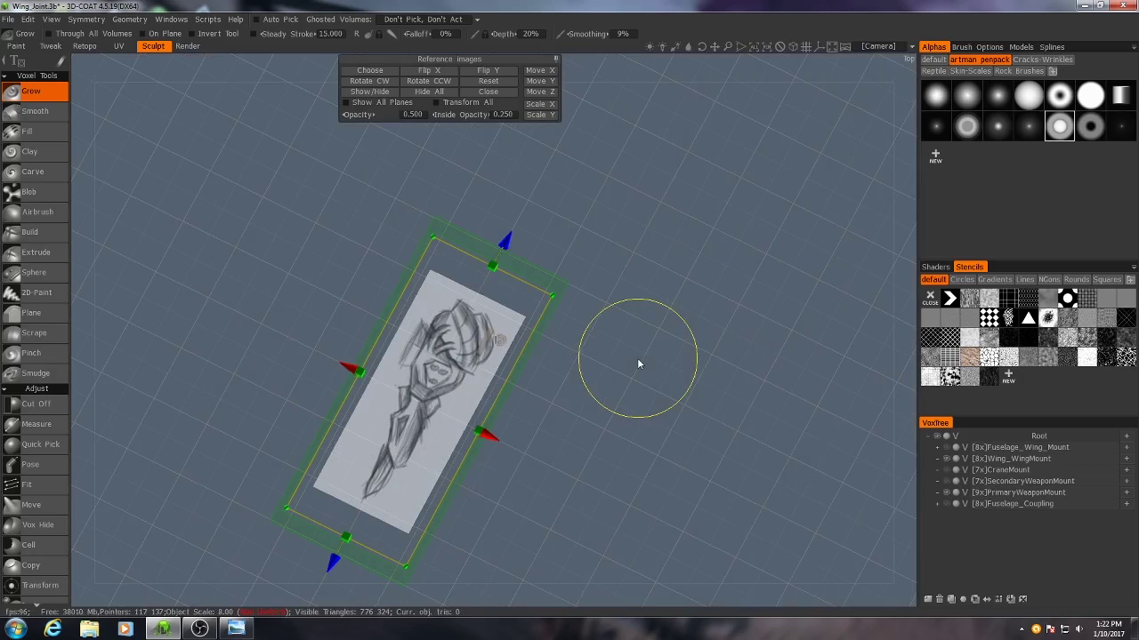
pyautogui.press('7')
pyautogui.moveTo(308, 368)
pyautogui.mouseDown(button='right')
pyautogui.moveTo(341, 400)
pyautogui.moveTo(365, 397)
pyautogui.mouseUp(button='right')
pyautogui.moveTo(718, 381); pyautogui.dragTo(662, 384, button='middle')
pyautogui.moveTo(511, 365); pyautogui.dragTo(564, 387, button='right')
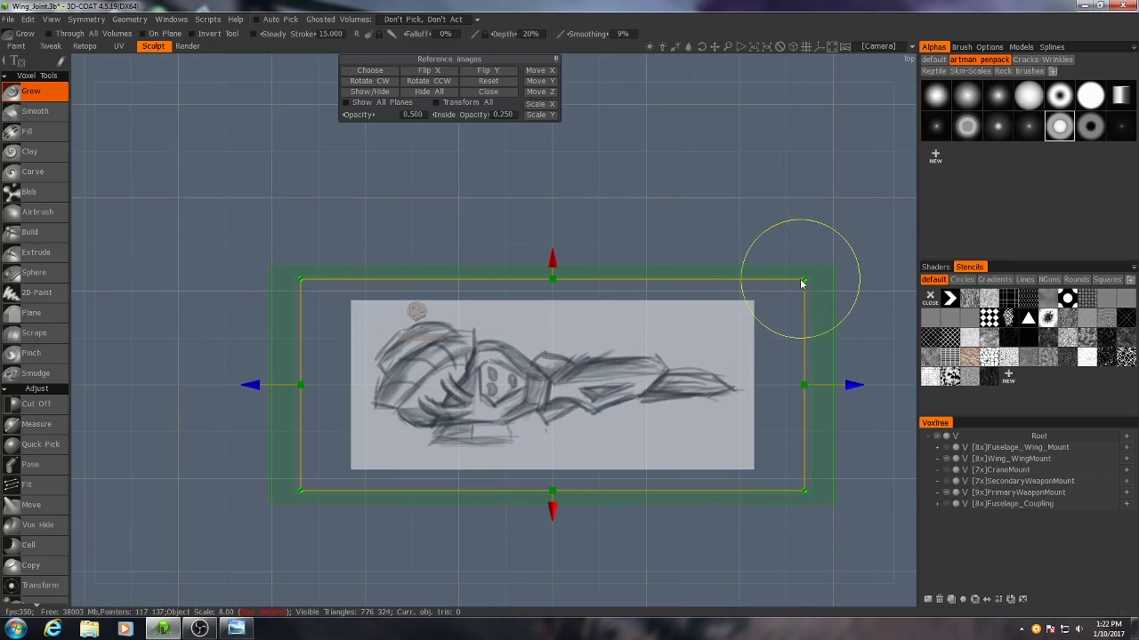
pyautogui.moveTo(805, 282); pyautogui.dragTo(704, 320)
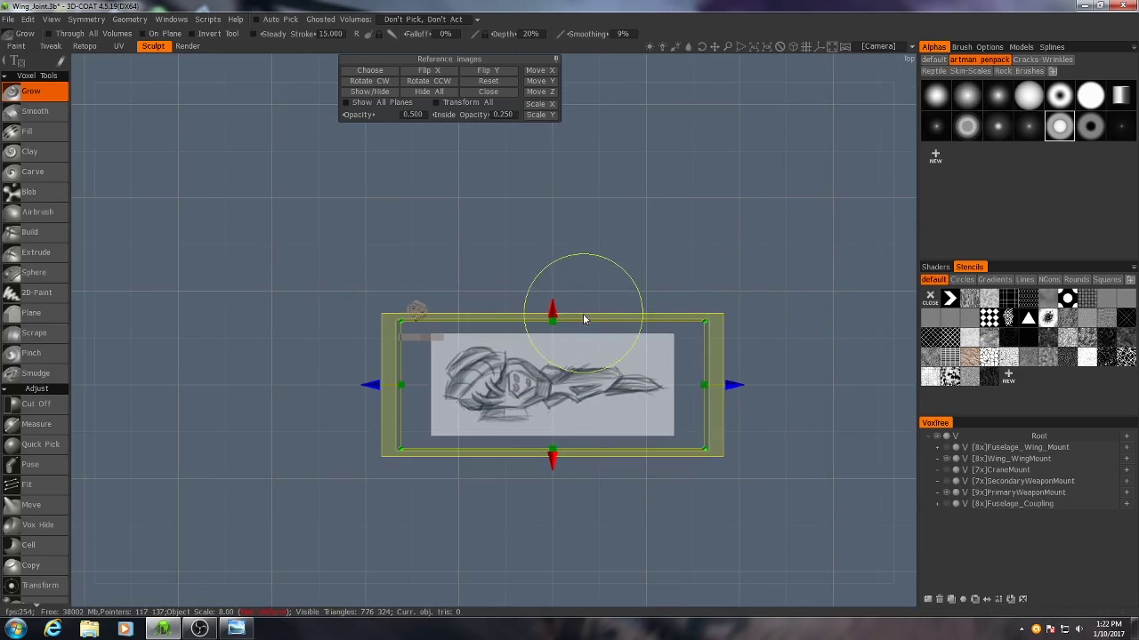
# Move the reference sketch over the joint parts and fine-tune its size so the drawn wing mount matches the modelled one.
pyautogui.moveTo(553, 312); pyautogui.dragTo(556, 237)
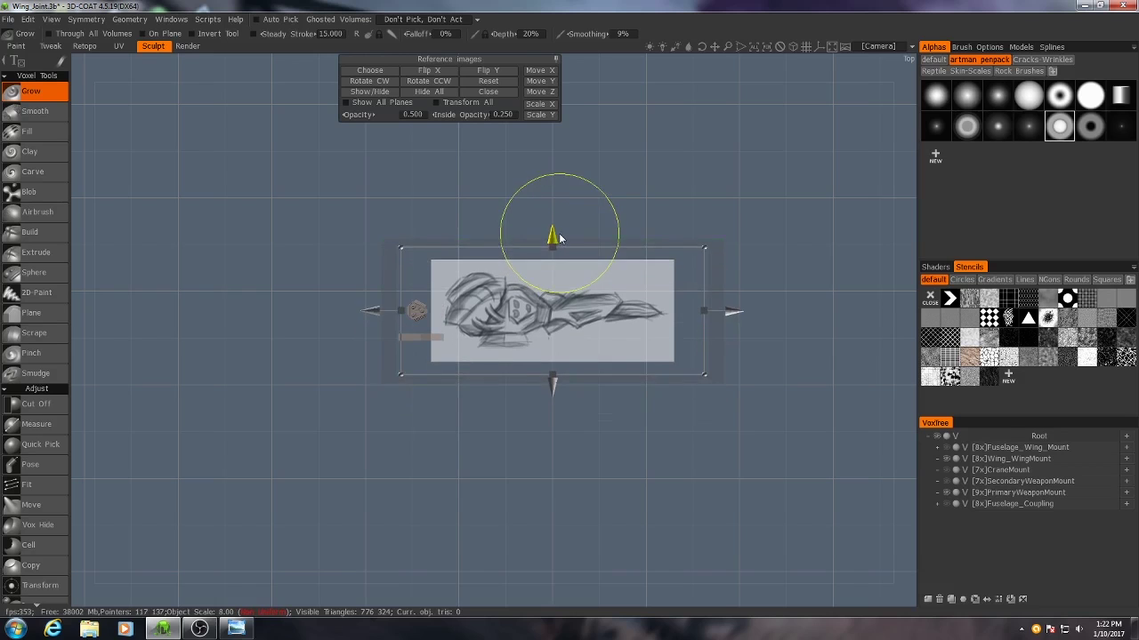
pyautogui.moveTo(732, 312); pyautogui.dragTo(651, 310)
pyautogui.scroll(3, 651, 311)
pyautogui.moveTo(699, 186); pyautogui.dragTo(661, 202)
pyautogui.moveTo(452, 188)
pyautogui.mouseDown()
pyautogui.moveTo(453, 202)
pyautogui.moveTo(440, 202)
pyautogui.mouseUp()
pyautogui.moveTo(646, 215); pyautogui.dragTo(648, 215)
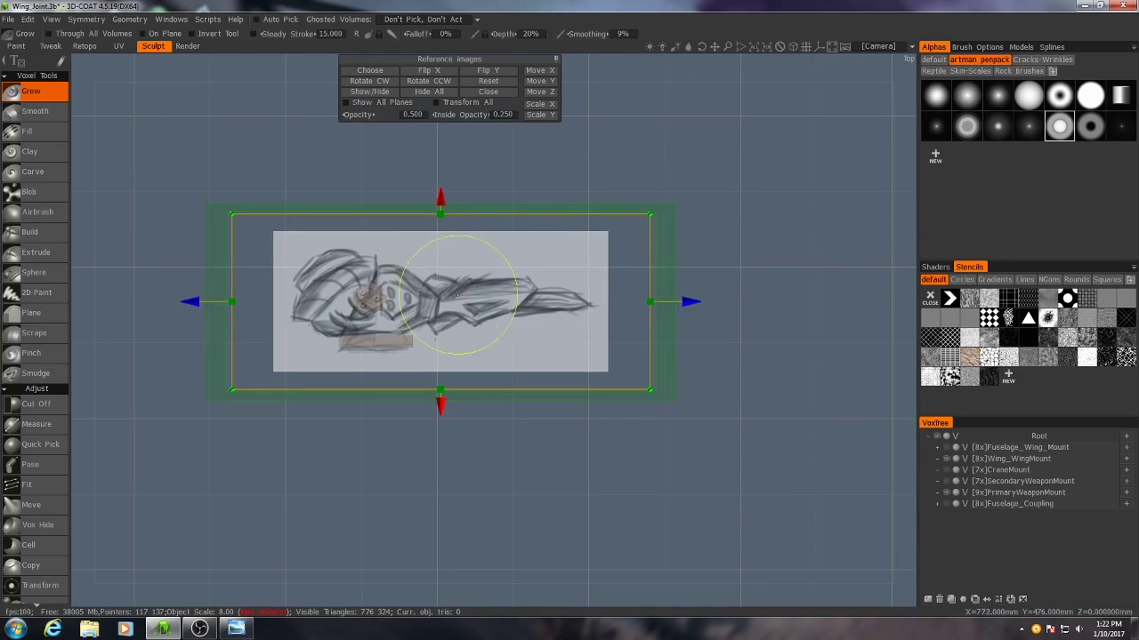
pyautogui.scroll(3, 579, 443)
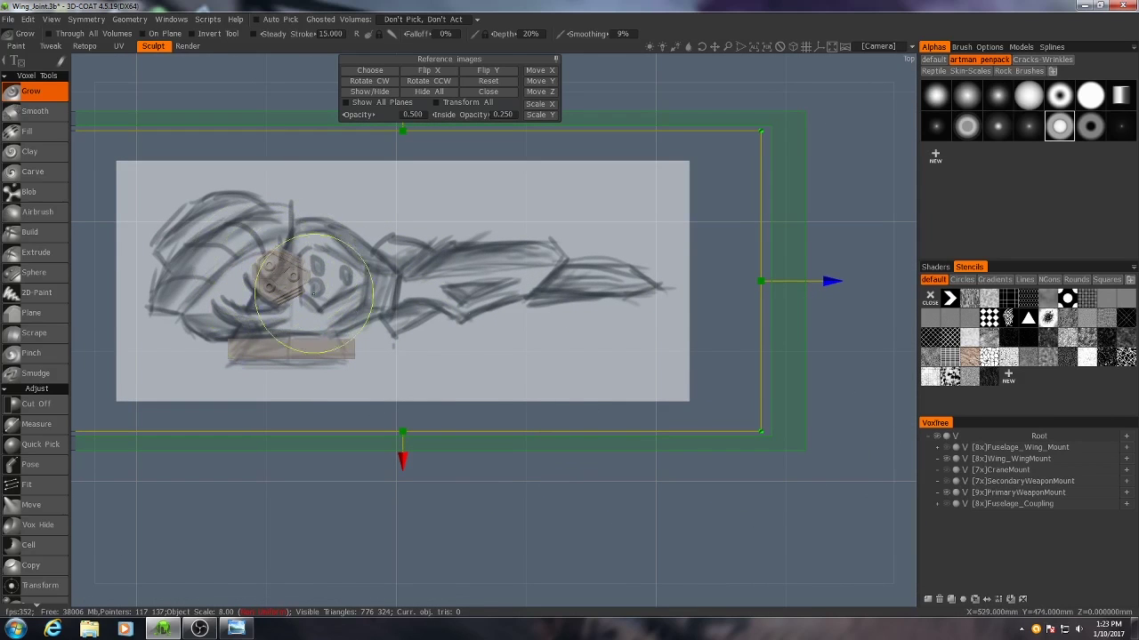
# Select PrimaryWeaponMount and move it along the wing onto the weapon mount drawn in the sketch.
pyautogui.click(1023, 494)
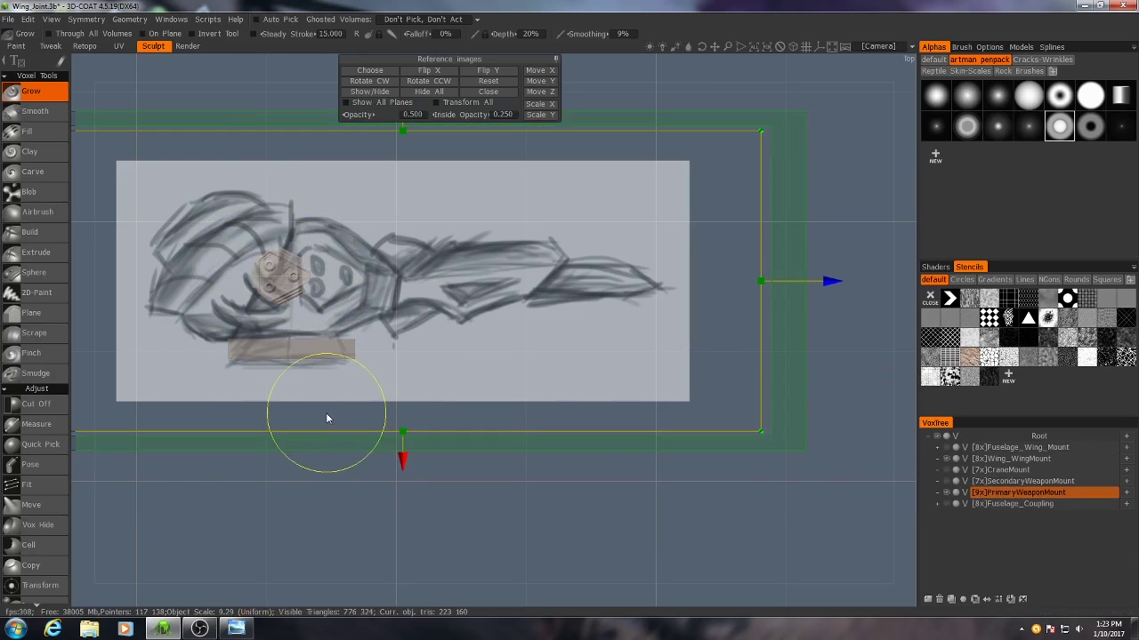
pyautogui.press('t')
pyautogui.moveTo(384, 278); pyautogui.dragTo(425, 285)
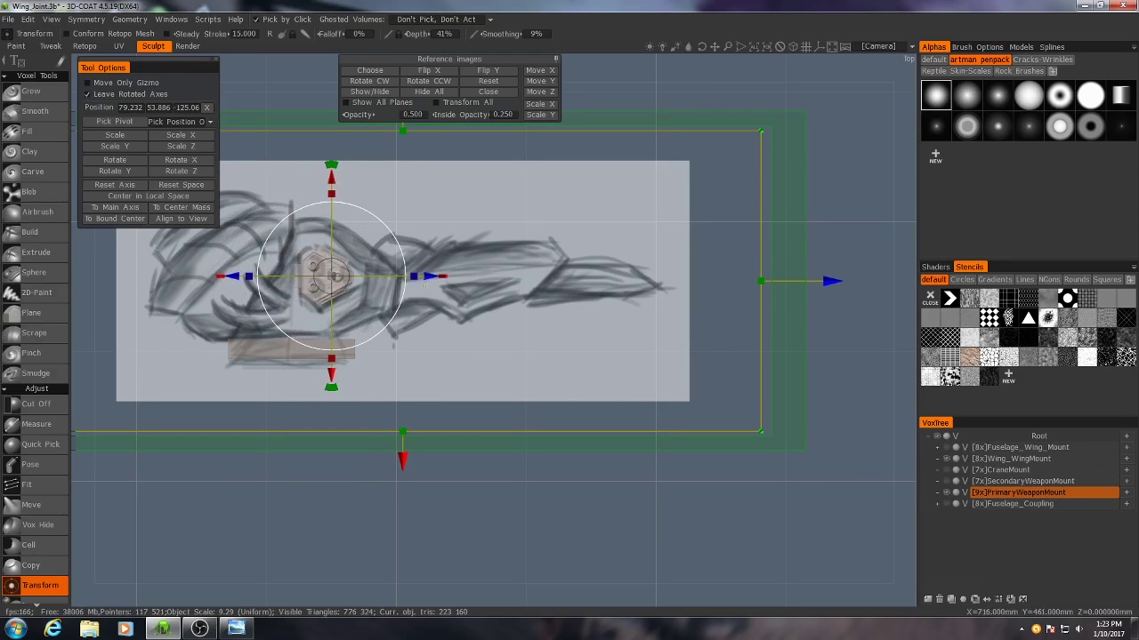
pyautogui.click(555, 60)
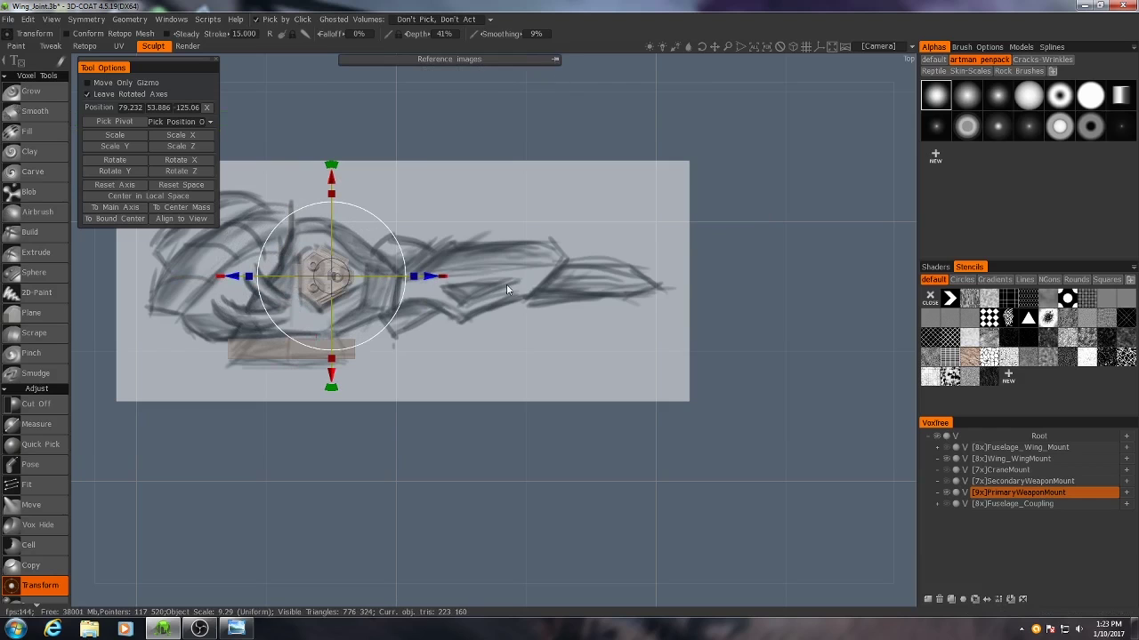
pyautogui.click(554, 59)
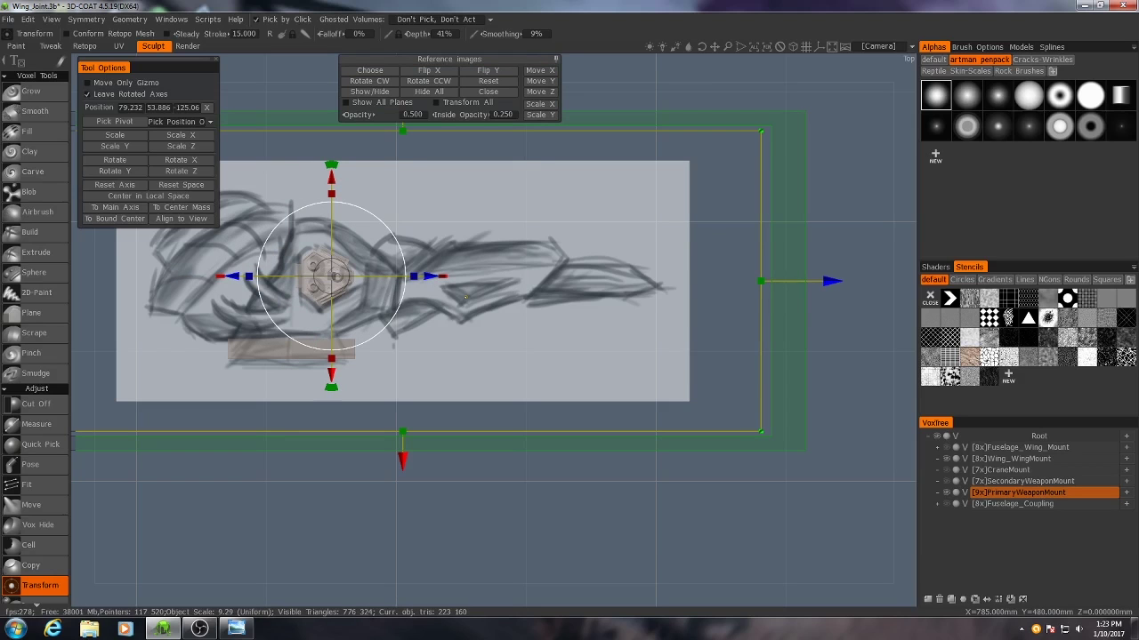
# Lower PrimaryWeaponMount toward the sketch plane to a Y position of 24.1189.
pyautogui.scroll(-5, 493, 330)
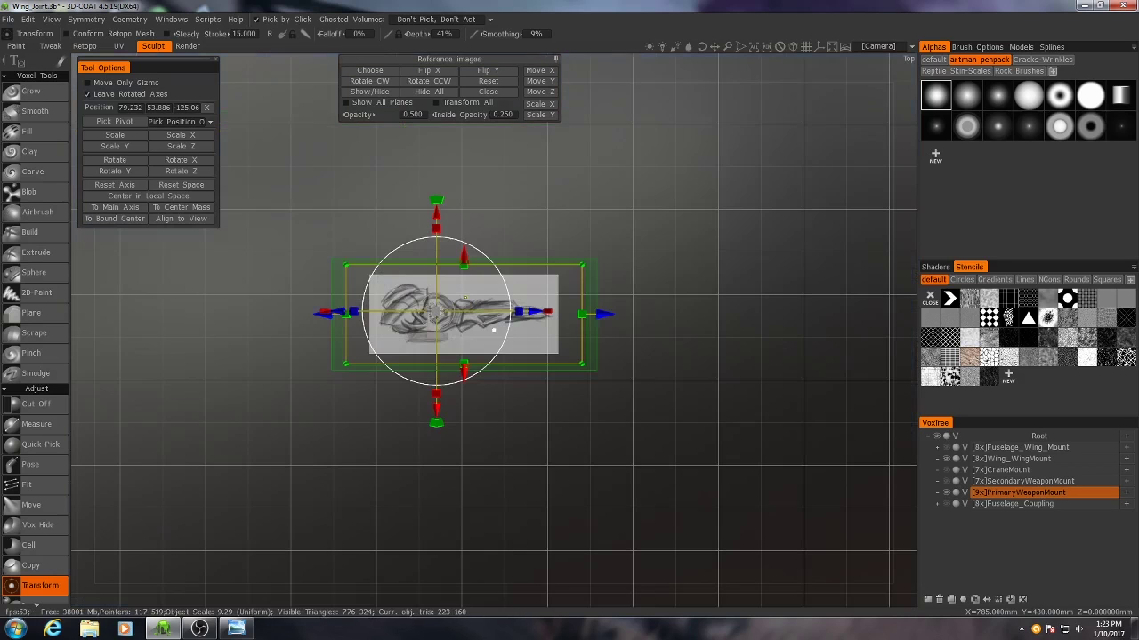
pyautogui.moveTo(611, 399); pyautogui.dragTo(621, 317)
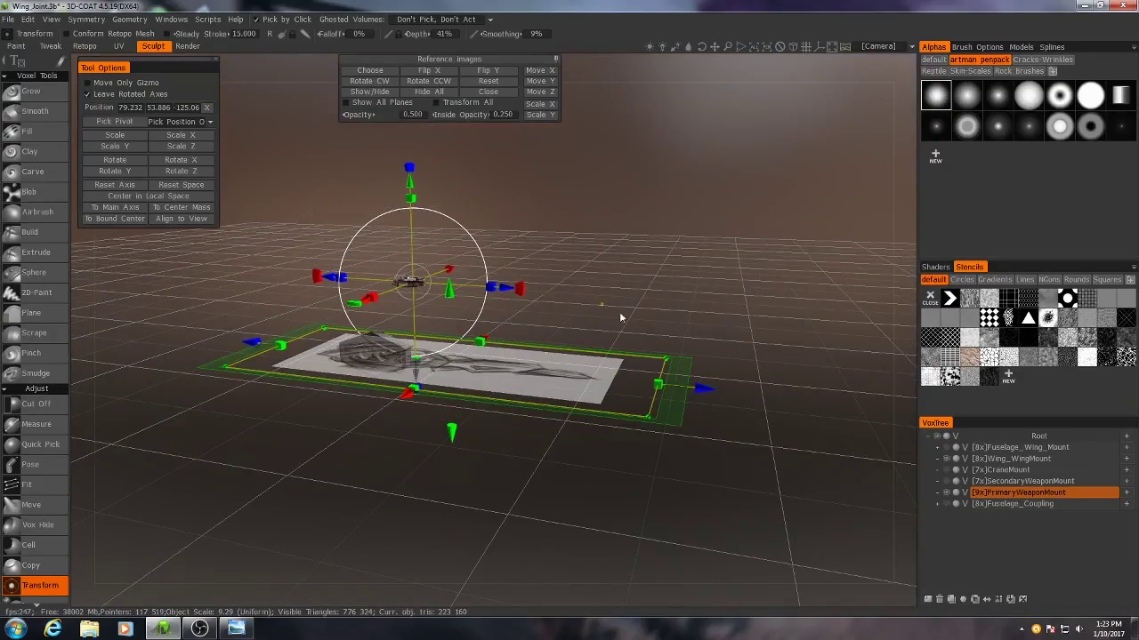
pyautogui.moveTo(447, 294); pyautogui.dragTo(468, 378)
# Set the reference opacity to 0.220 and show more joint parts, including CraneMount, to compare them with the sketch from above.
pyautogui.moveTo(579, 338)
pyautogui.mouseDown()
pyautogui.moveTo(640, 329)
pyautogui.moveTo(592, 372)
pyautogui.moveTo(635, 330)
pyautogui.moveTo(528, 483)
pyautogui.moveTo(676, 481)
pyautogui.moveTo(669, 473)
pyautogui.mouseUp()
pyautogui.click(950, 472)
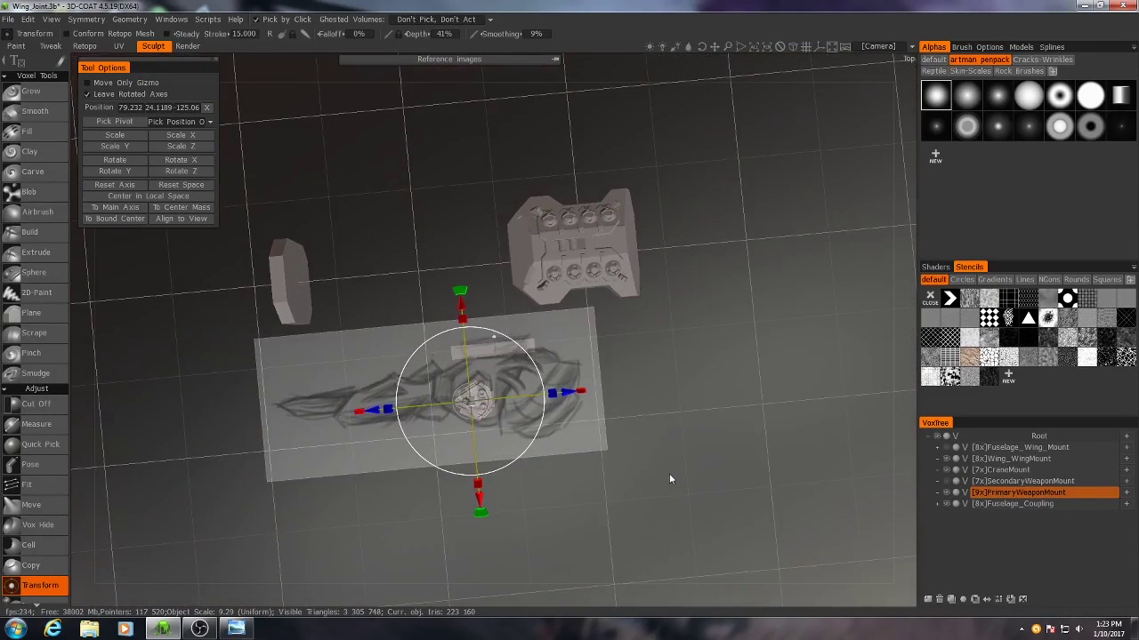
pyautogui.moveTo(316, 274)
pyautogui.mouseDown()
pyautogui.moveTo(355, 265)
pyautogui.moveTo(687, 332)
pyautogui.mouseUp()
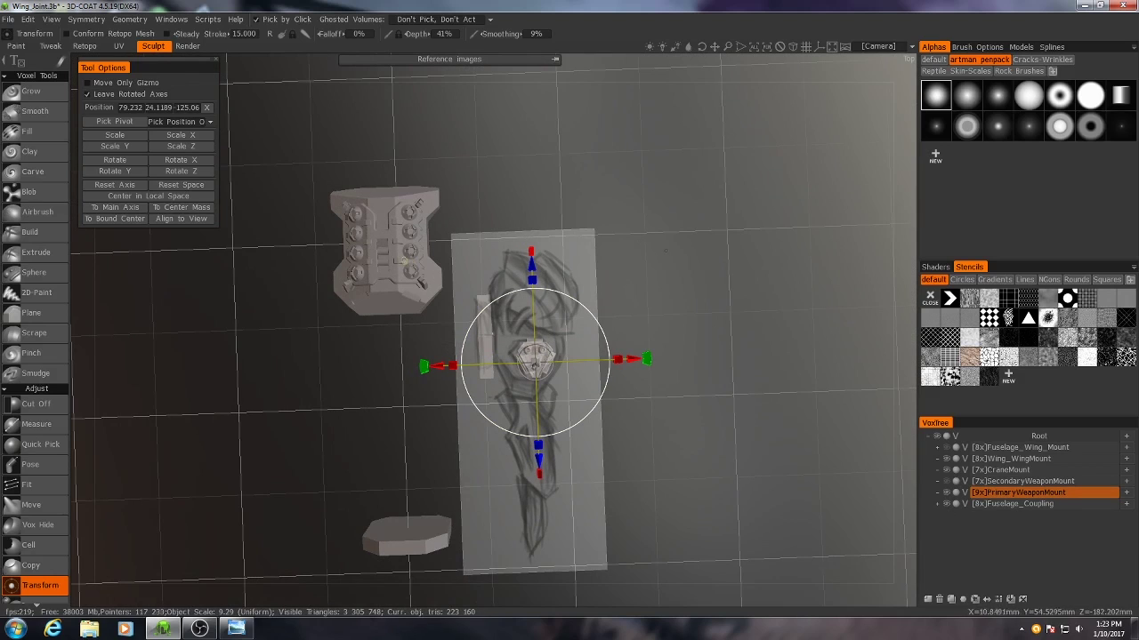
pyautogui.moveTo(666, 251)
pyautogui.mouseDown()
pyautogui.moveTo(629, 496)
pyautogui.moveTo(323, 452)
pyautogui.mouseUp()
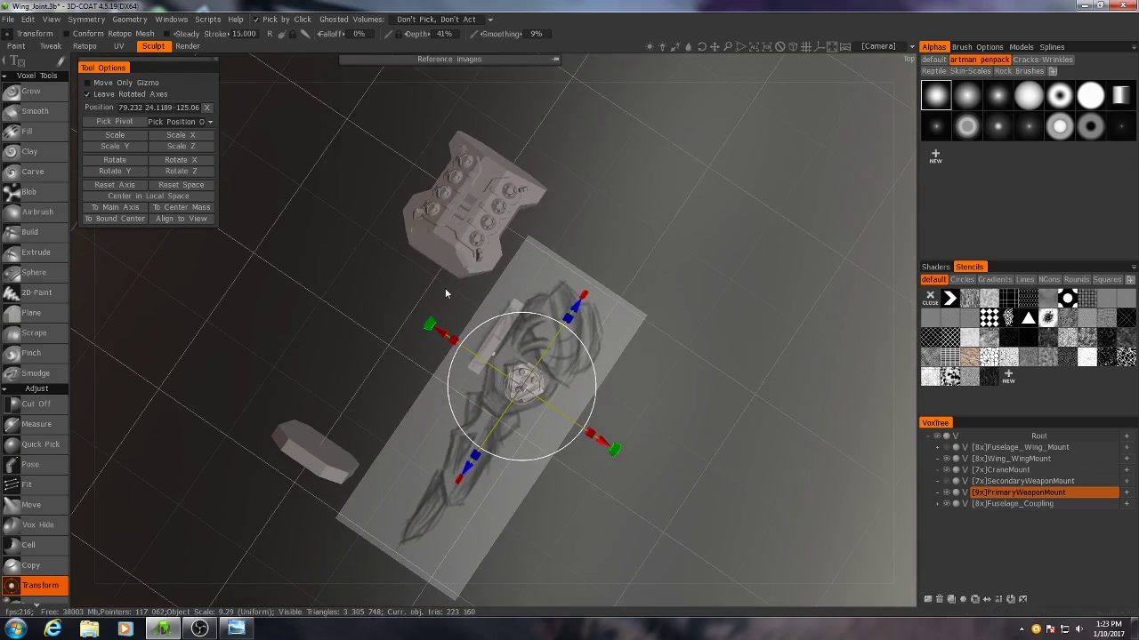
pyautogui.moveTo(374, 409)
pyautogui.mouseDown()
pyautogui.moveTo(671, 436)
pyautogui.moveTo(590, 420)
pyautogui.moveTo(646, 472)
pyautogui.mouseUp()
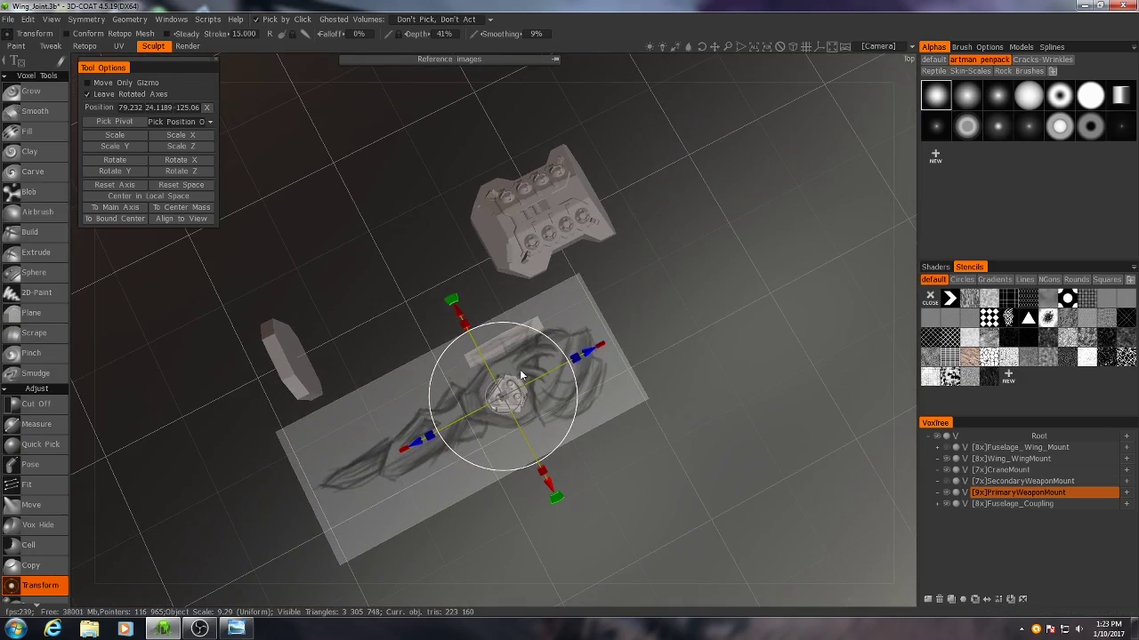
pyautogui.moveTo(694, 410); pyautogui.dragTo(728, 468)
pyautogui.press('KP_5')
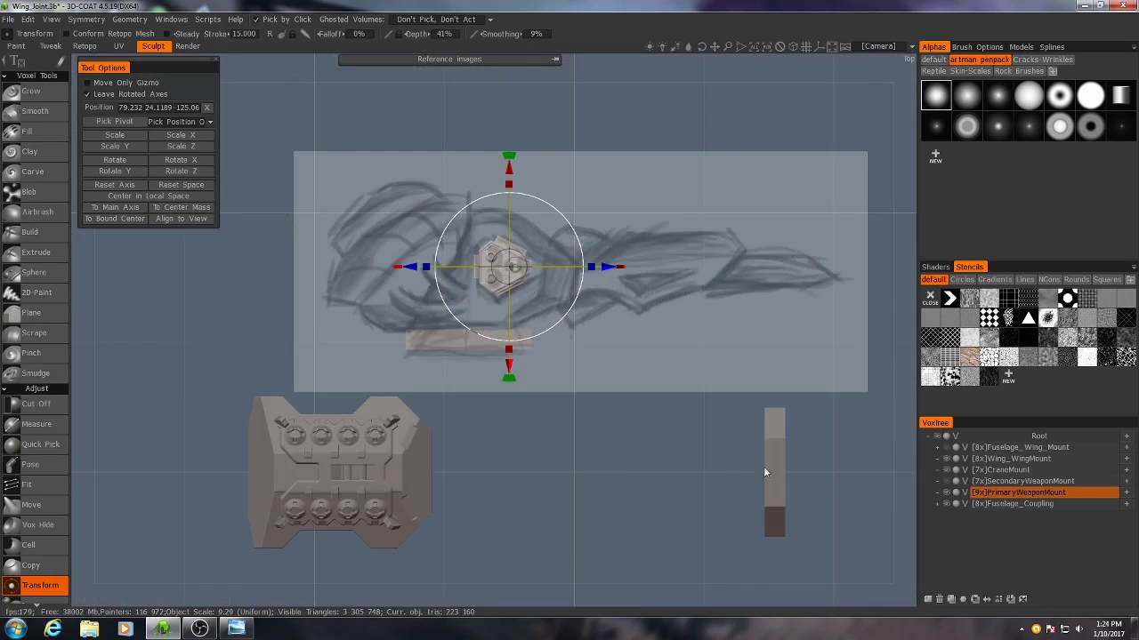
pyautogui.moveTo(726, 466); pyautogui.dragTo(615, 425, button='right')
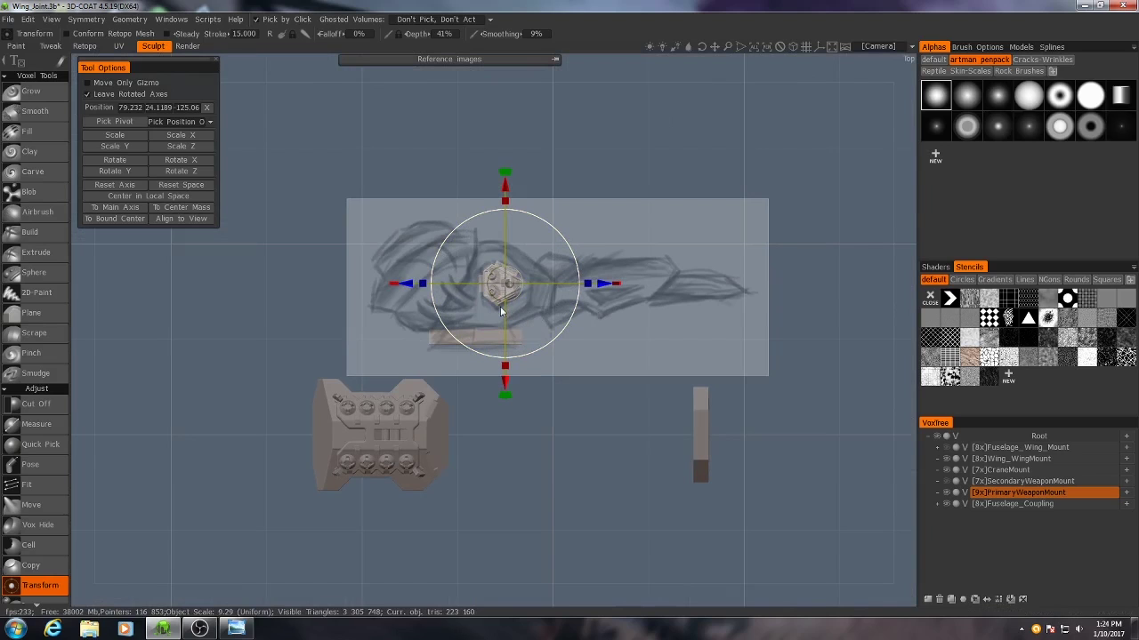
# Scale the reference sketch down slightly from its corner and inspect the joint parts above it in perspective.
pyautogui.click(555, 59)
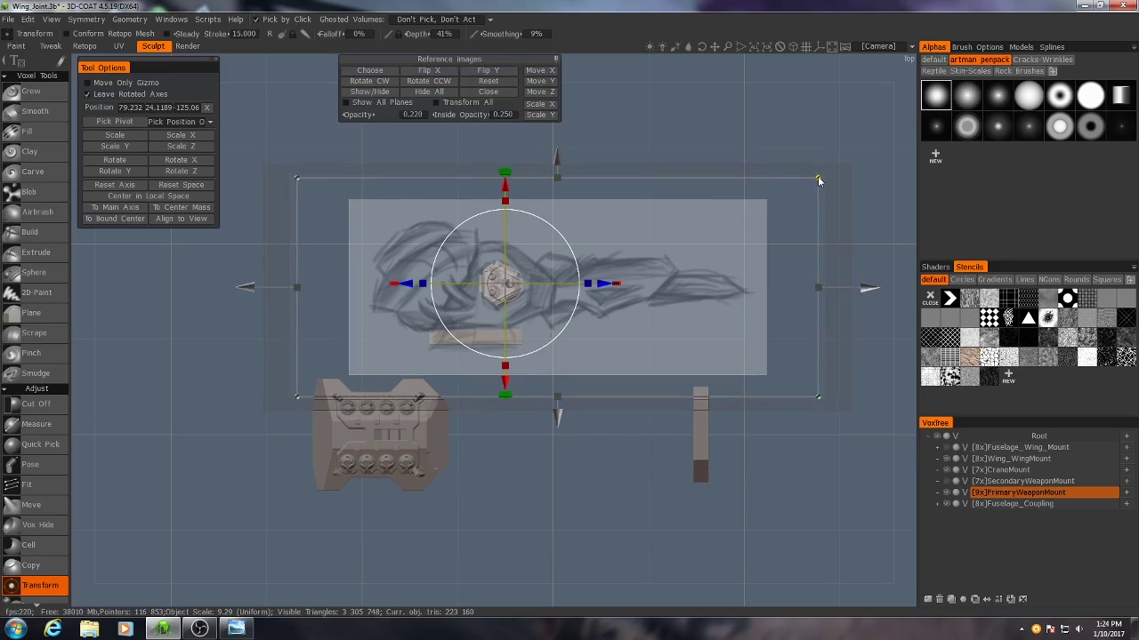
pyautogui.moveTo(793, 302); pyautogui.dragTo(368, 365)
pyautogui.moveTo(368, 365); pyautogui.dragTo(776, 435, button='right')
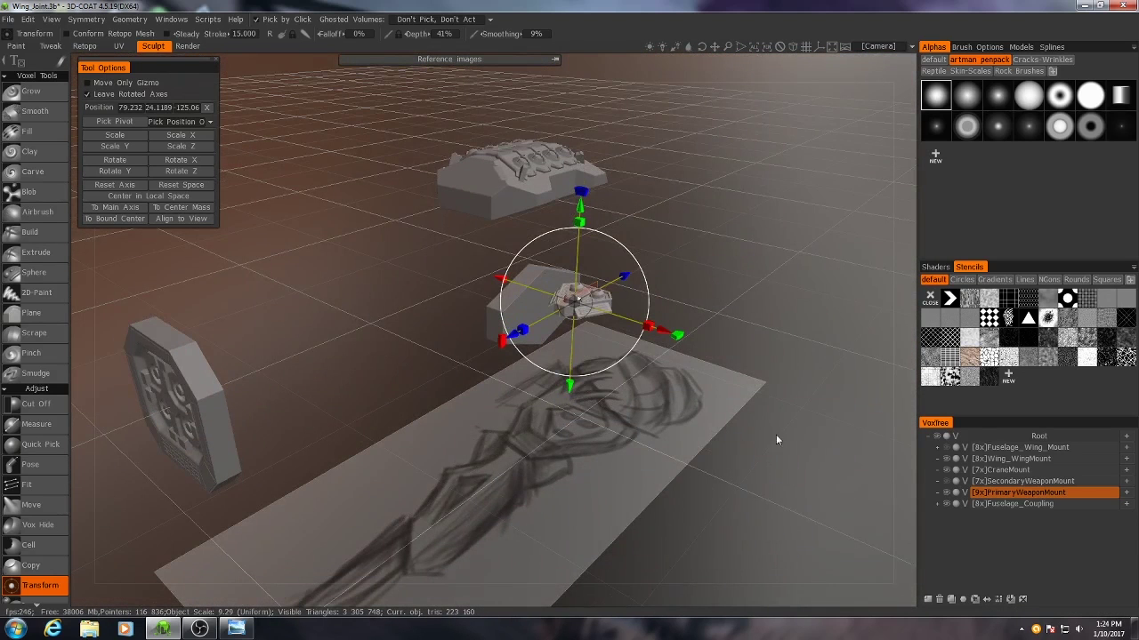
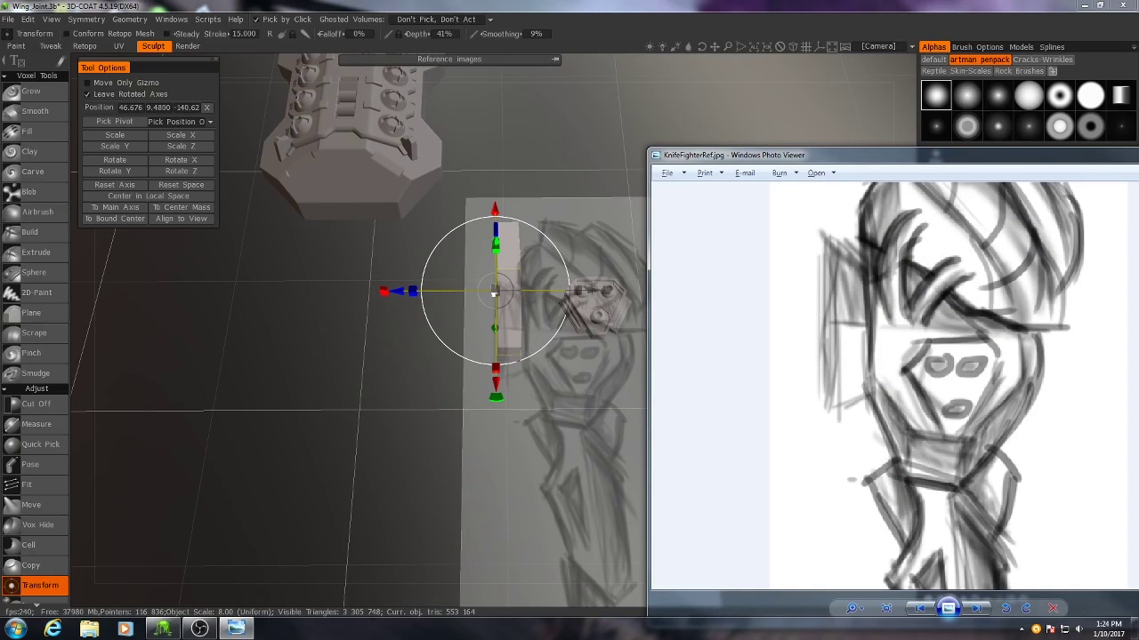
# Minimize the sketch photo, frame Wing_WingMount in an orthographic front view and activate the Pose tool.
pyautogui.click(649, 5)
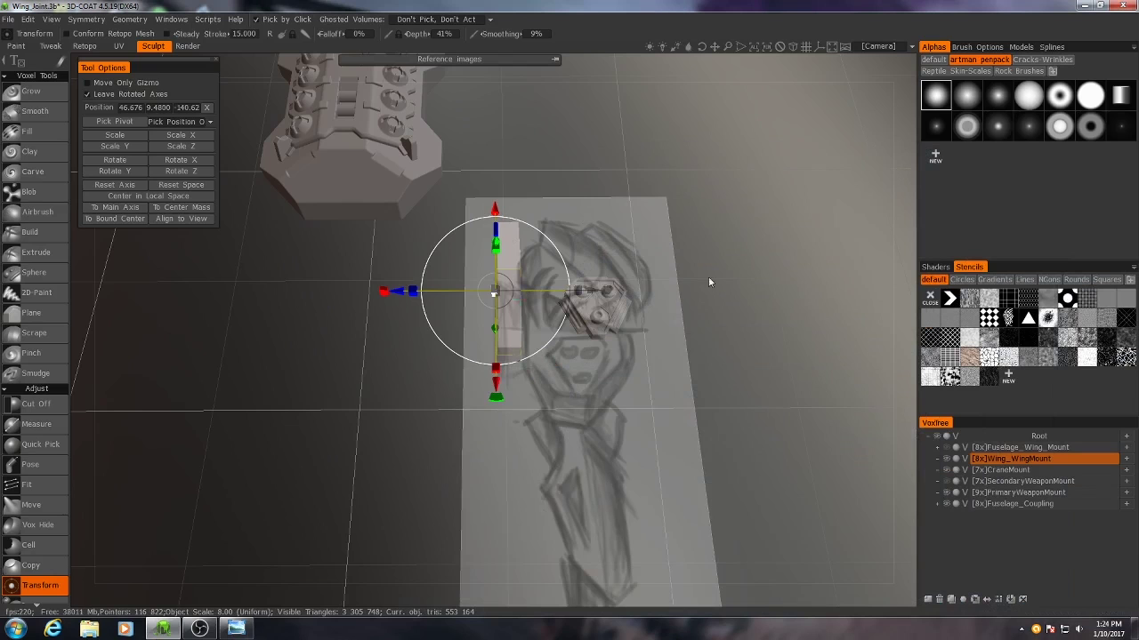
pyautogui.moveTo(709, 277)
pyautogui.mouseDown()
pyautogui.moveTo(693, 303)
pyautogui.moveTo(725, 284)
pyautogui.mouseUp()
pyautogui.moveTo(681, 219)
pyautogui.mouseDown()
pyautogui.moveTo(649, 279)
pyautogui.moveTo(692, 302)
pyautogui.moveTo(626, 331)
pyautogui.mouseUp()
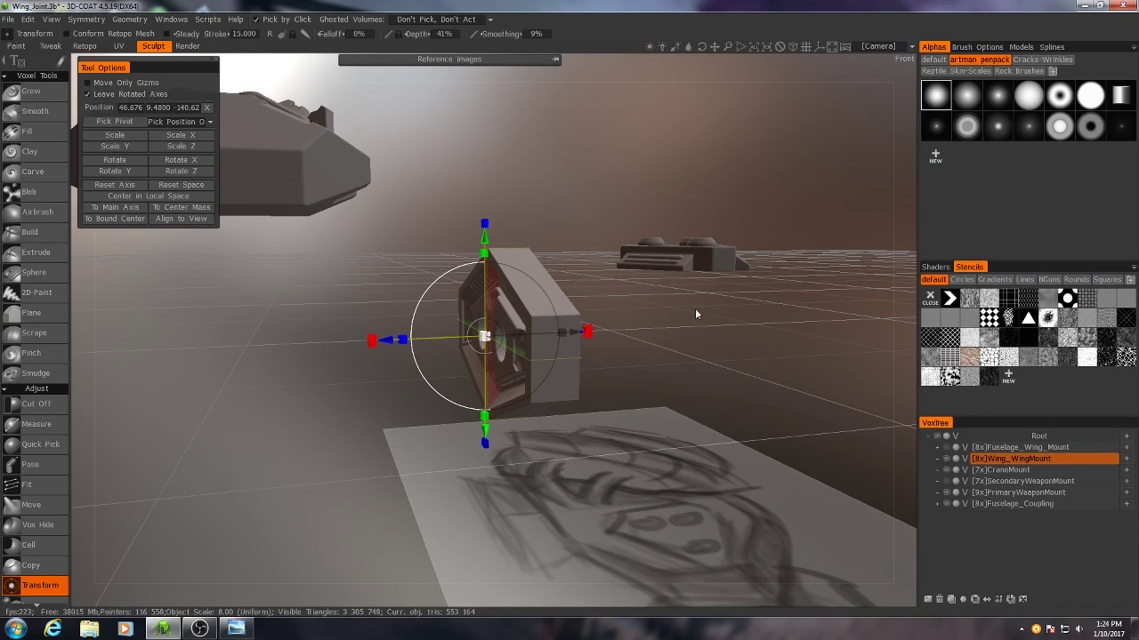
pyautogui.press('KP_5')
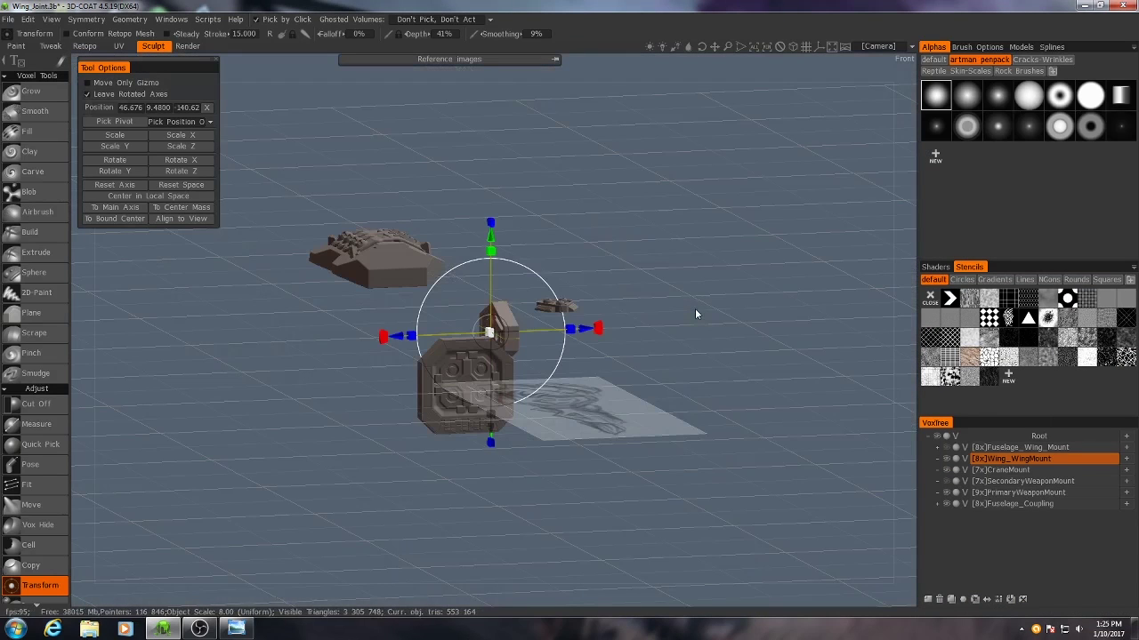
pyautogui.press('KP_2')
pyautogui.scroll(1, 546, 481)
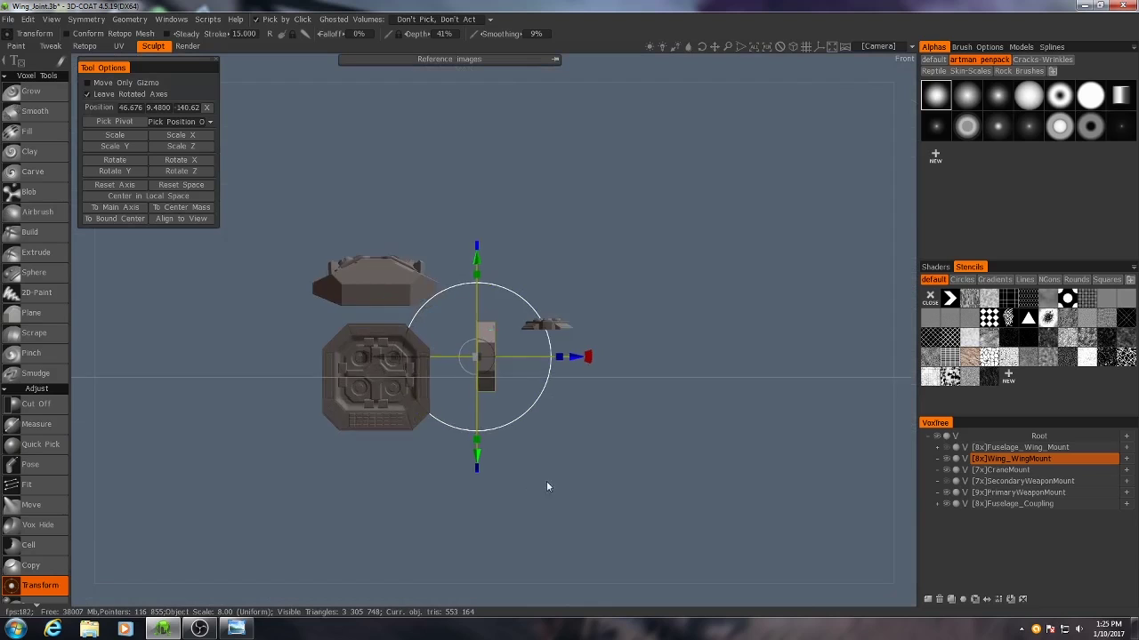
pyautogui.moveTo(547, 482); pyautogui.dragTo(680, 477, button='right')
pyautogui.moveTo(561, 454); pyautogui.dragTo(578, 413, button='middle')
pyautogui.moveTo(578, 412); pyautogui.dragTo(768, 490, button='right')
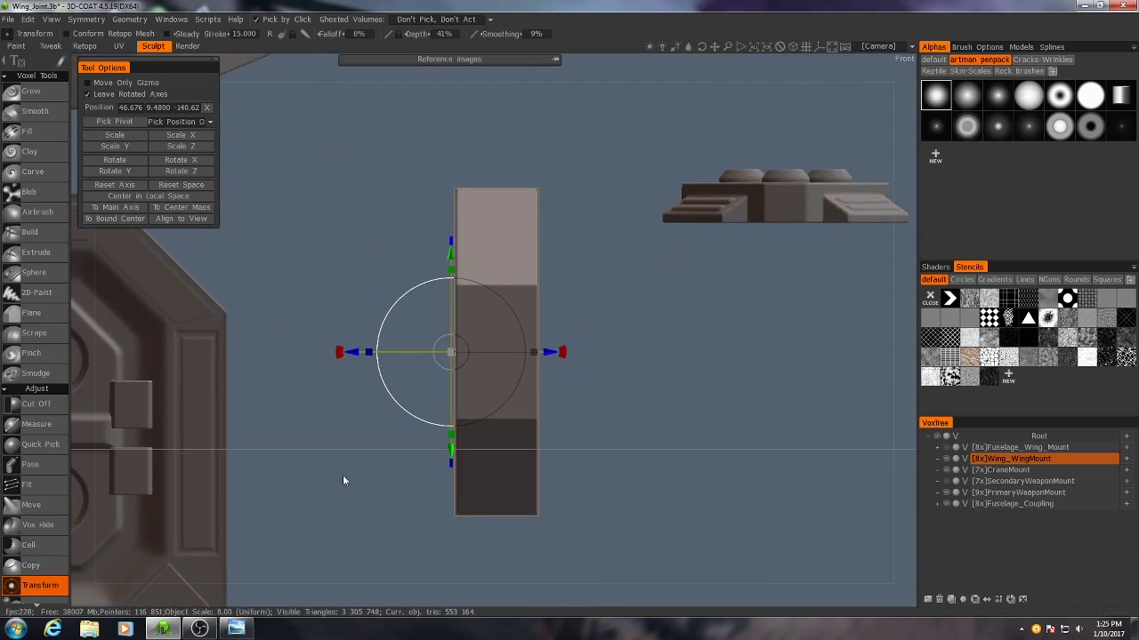
pyautogui.click(33, 467)
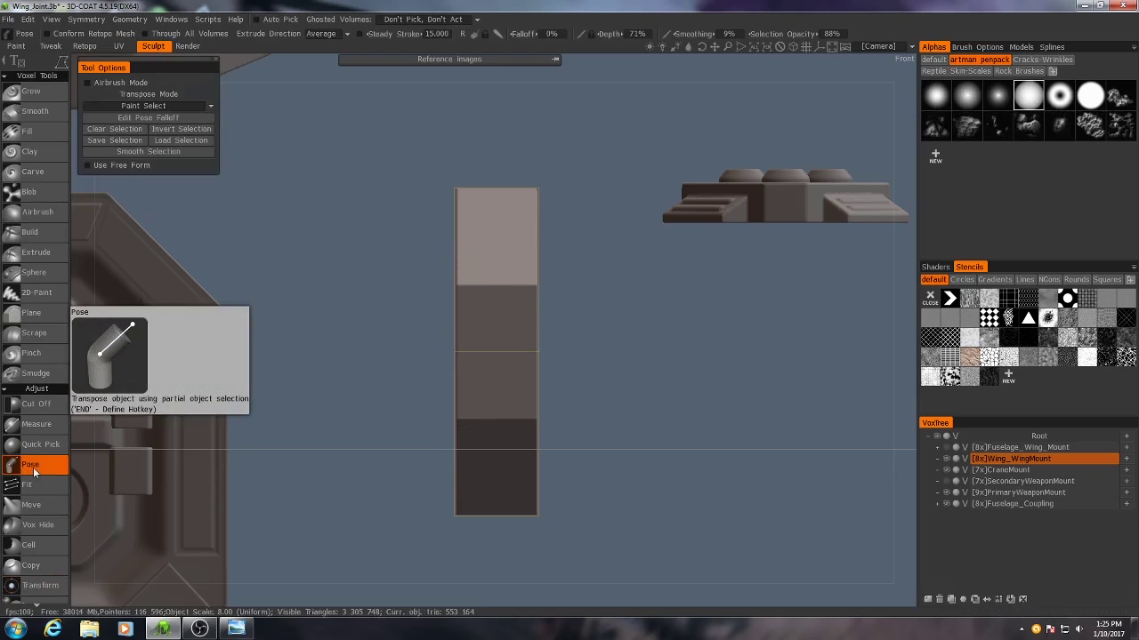
# Review the pose falloff curve and try a painted selection across the side of Wing_WingMount, clearing it again.
pyautogui.click(168, 117)
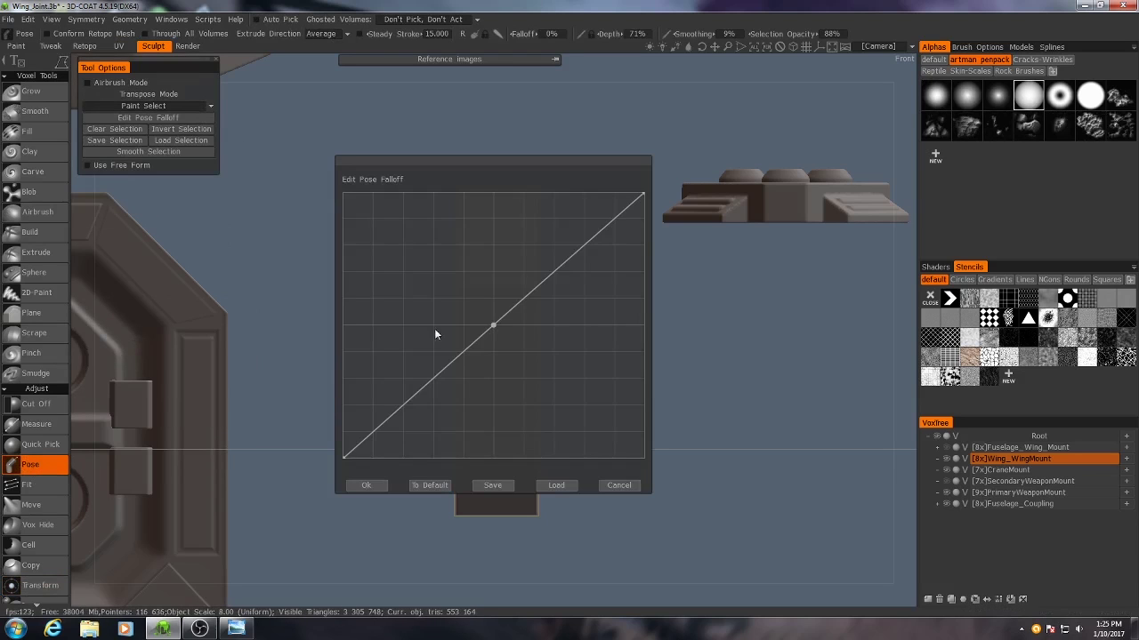
pyautogui.click(419, 390)
pyautogui.click(377, 486)
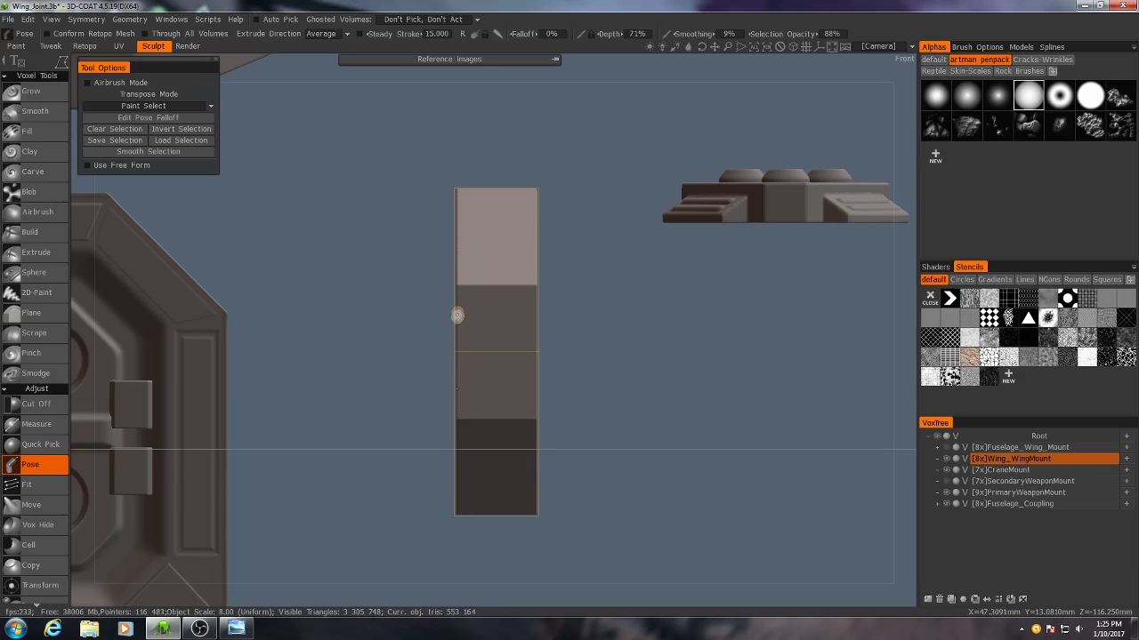
pyautogui.moveTo(477, 314); pyautogui.dragTo(537, 315)
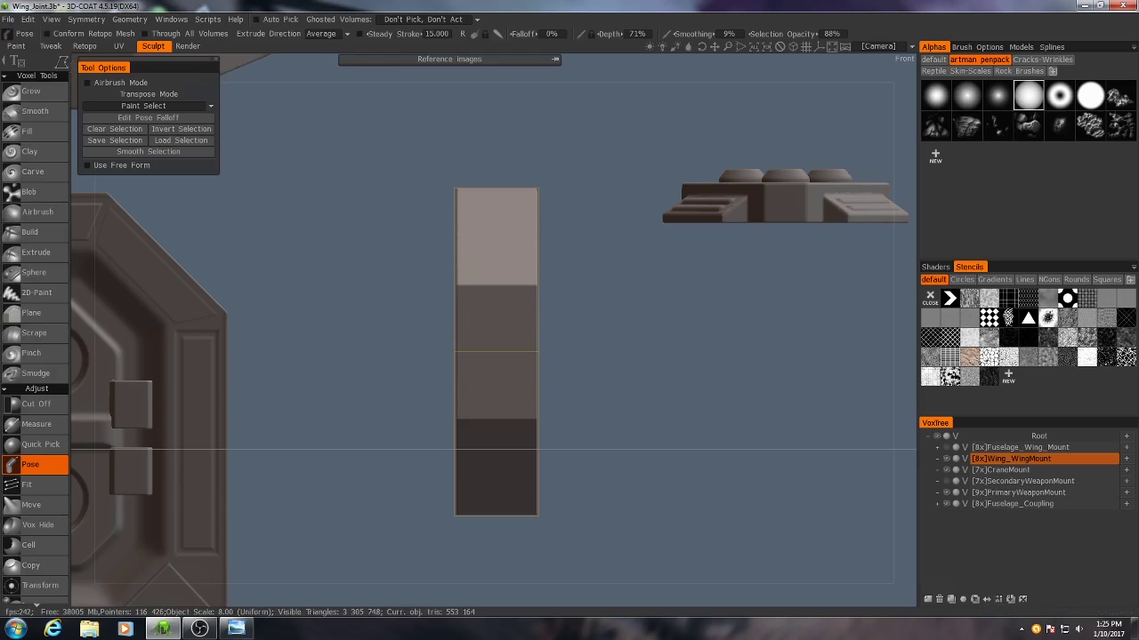
pyautogui.click(90, 66)
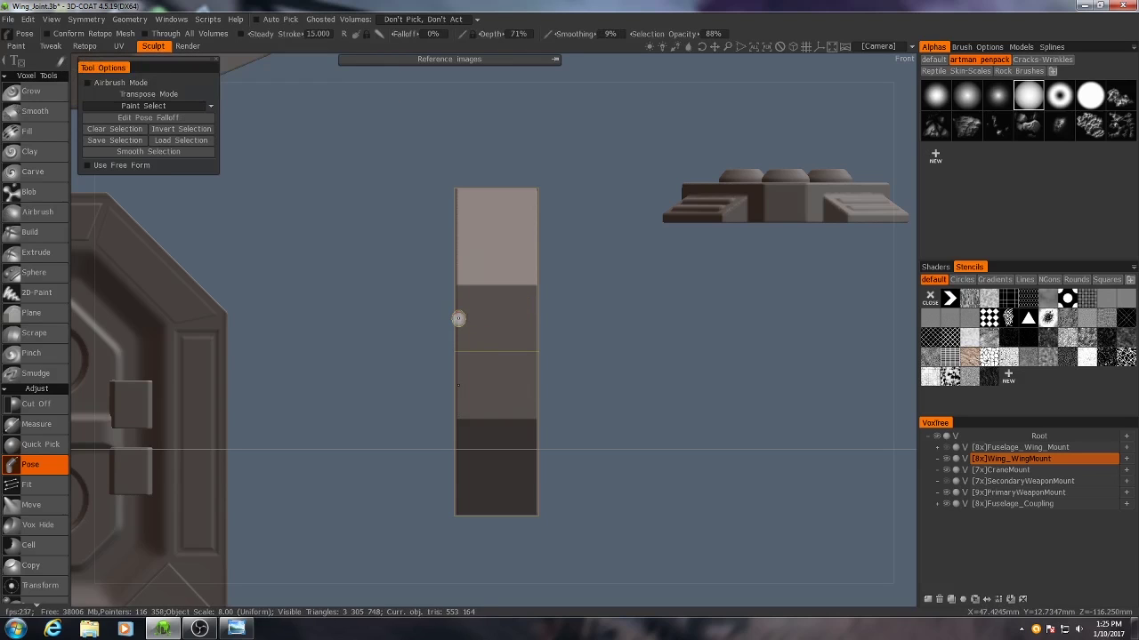
pyautogui.click(457, 318)
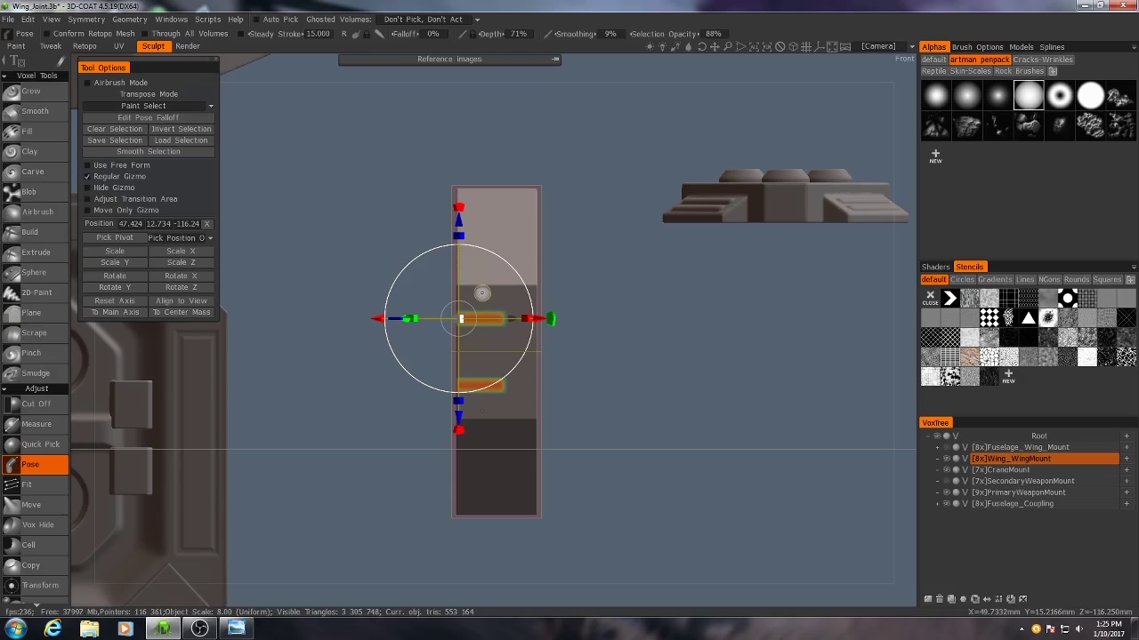
pyautogui.hotkey('ctrl', 'd')
# Set the Pose transpose mode to Line, accept the straight falloff curve, and lay a horizontal selection gradient across the full width of Wing_WingMount.
pyautogui.click(138, 105)
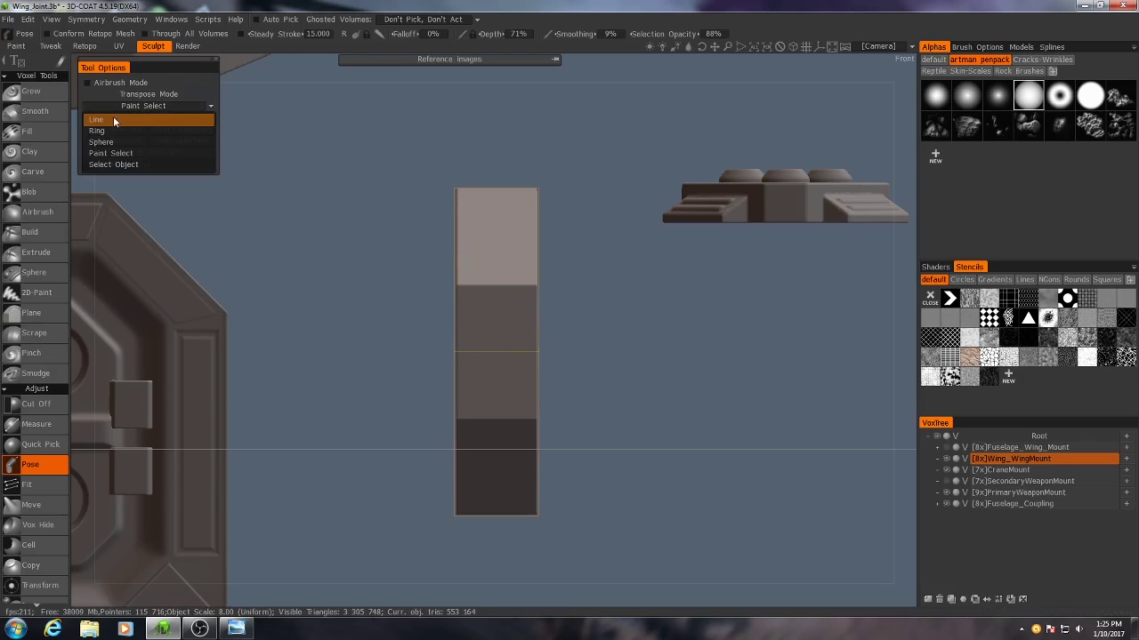
pyautogui.click(113, 117)
pyautogui.click(127, 106)
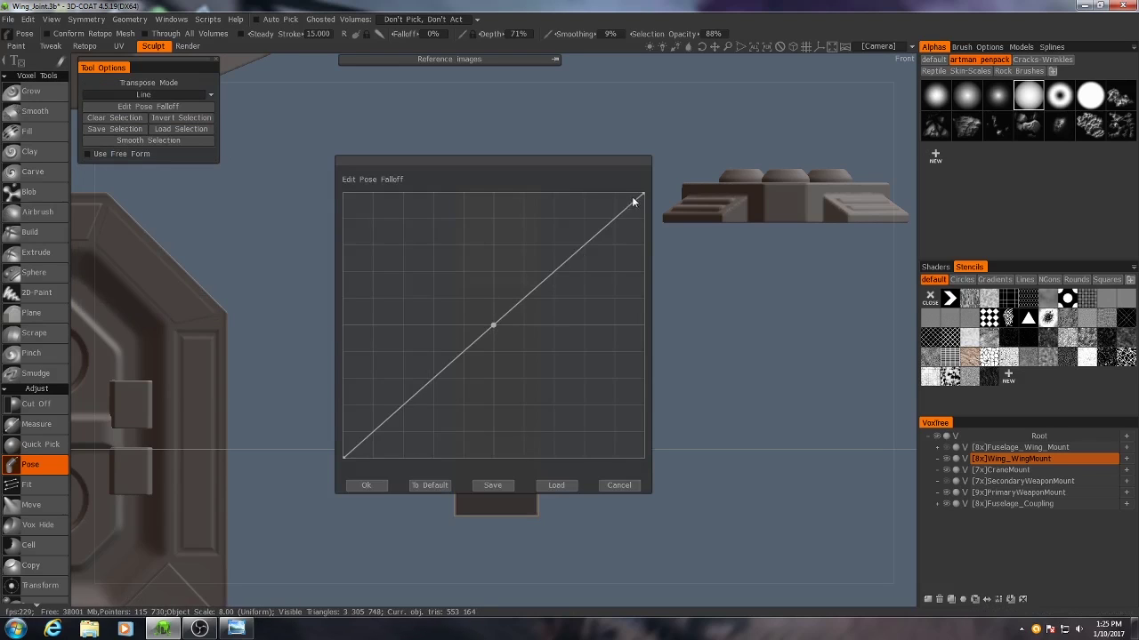
pyautogui.click(365, 484)
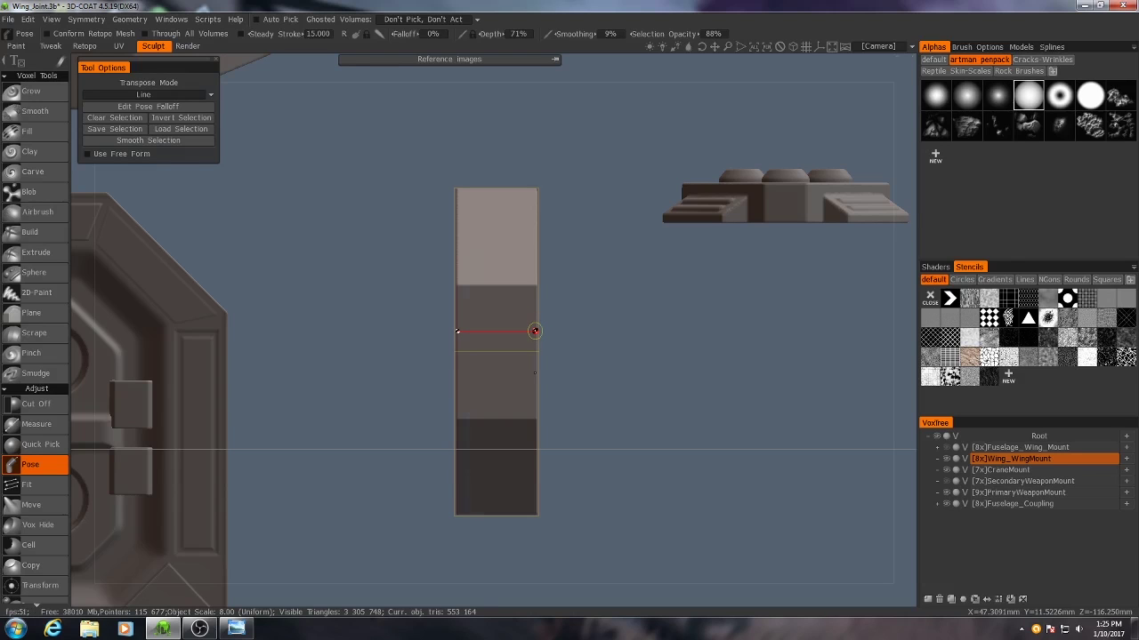
pyautogui.moveTo(534, 331); pyautogui.dragTo(535, 332)
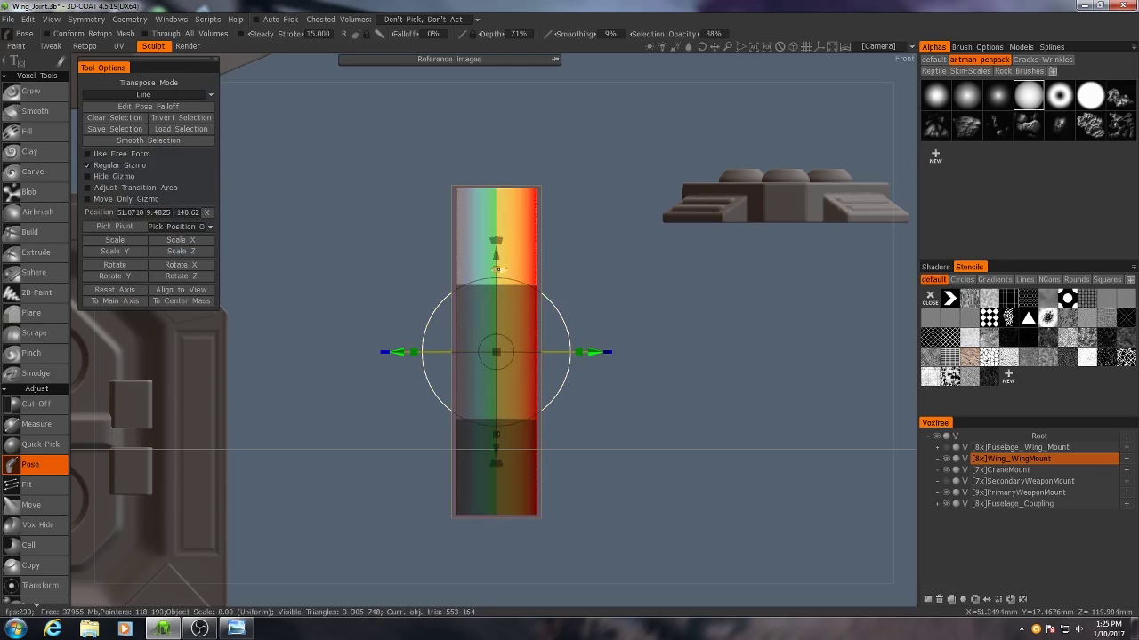
# Taper Wing_WingMount toward the sketch-facing side by scaling the gradient selection down in height and length, and check the shape in perspective.
pyautogui.moveTo(496, 268); pyautogui.dragTo(497, 284)
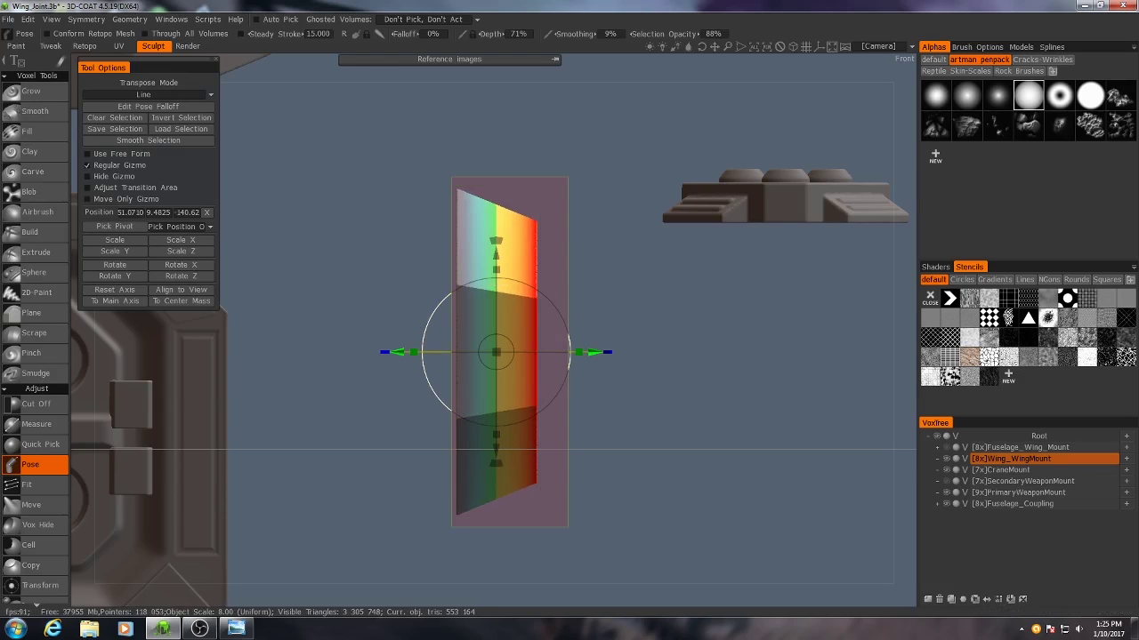
pyautogui.press('KP_7')
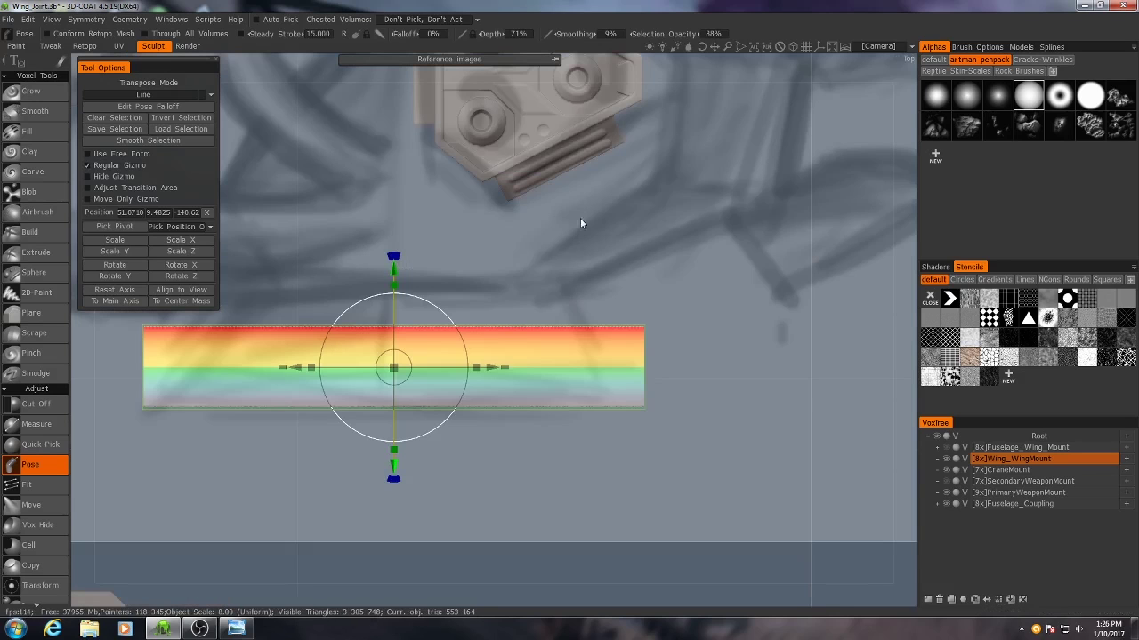
pyautogui.moveTo(508, 284); pyautogui.dragTo(556, 284, button='middle')
pyautogui.moveTo(525, 367); pyautogui.dragTo(506, 367)
pyautogui.press('5')
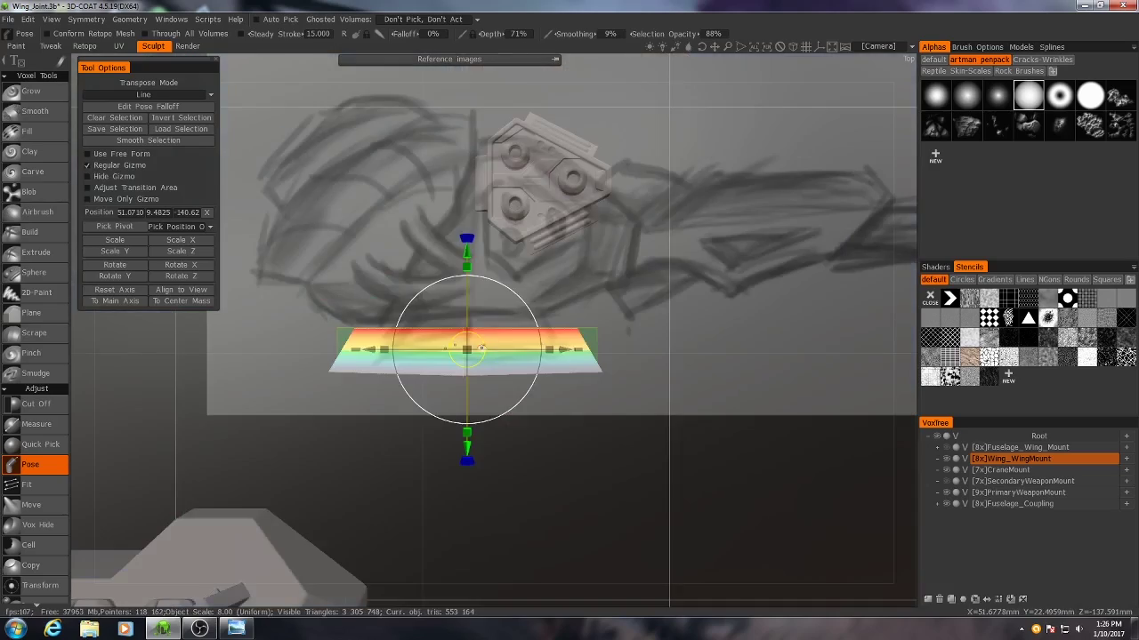
pyautogui.moveTo(685, 418); pyautogui.dragTo(493, 513)
pyautogui.moveTo(526, 432)
pyautogui.mouseDown()
pyautogui.moveTo(602, 455)
pyautogui.moveTo(658, 427)
pyautogui.moveTo(648, 386)
pyautogui.moveTo(688, 439)
pyautogui.moveTo(737, 404)
pyautogui.moveTo(663, 431)
pyautogui.moveTo(666, 496)
pyautogui.moveTo(615, 442)
pyautogui.moveTo(631, 475)
pyautogui.moveTo(613, 450)
pyautogui.moveTo(737, 406)
pyautogui.moveTo(658, 377)
pyautogui.moveTo(639, 381)
pyautogui.moveTo(655, 348)
pyautogui.moveTo(582, 342)
pyautogui.moveTo(625, 355)
pyautogui.moveTo(630, 413)
pyautogui.moveTo(713, 396)
pyautogui.moveTo(691, 455)
pyautogui.moveTo(641, 435)
pyautogui.moveTo(495, 298)
pyautogui.moveTo(616, 378)
pyautogui.moveTo(578, 400)
pyautogui.moveTo(586, 432)
pyautogui.moveTo(478, 426)
pyautogui.moveTo(578, 463)
pyautogui.mouseUp()
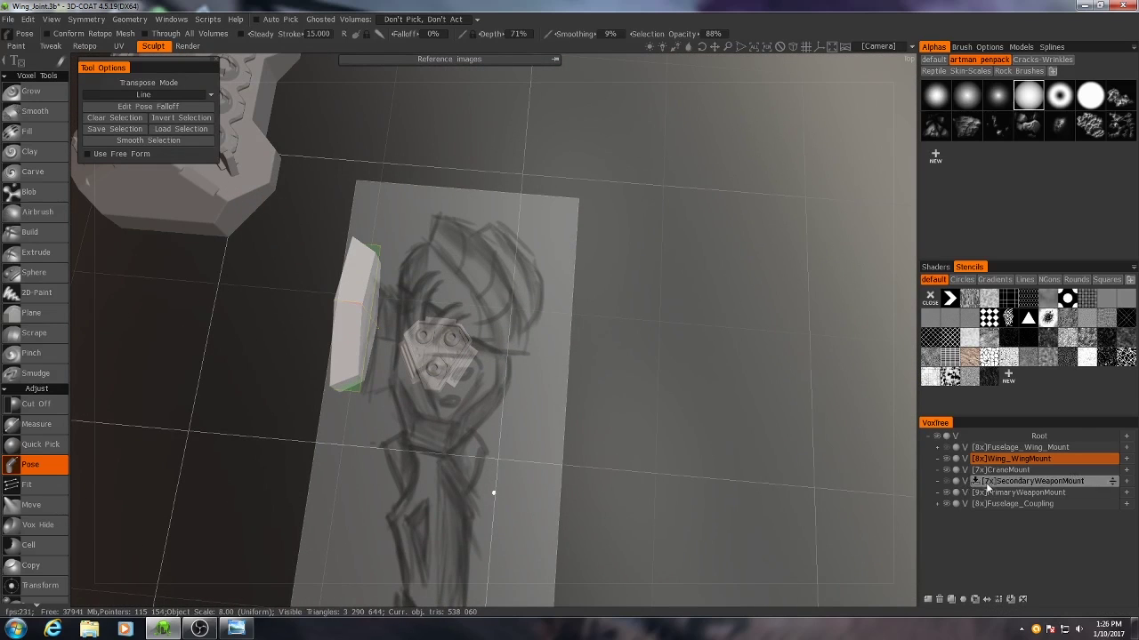